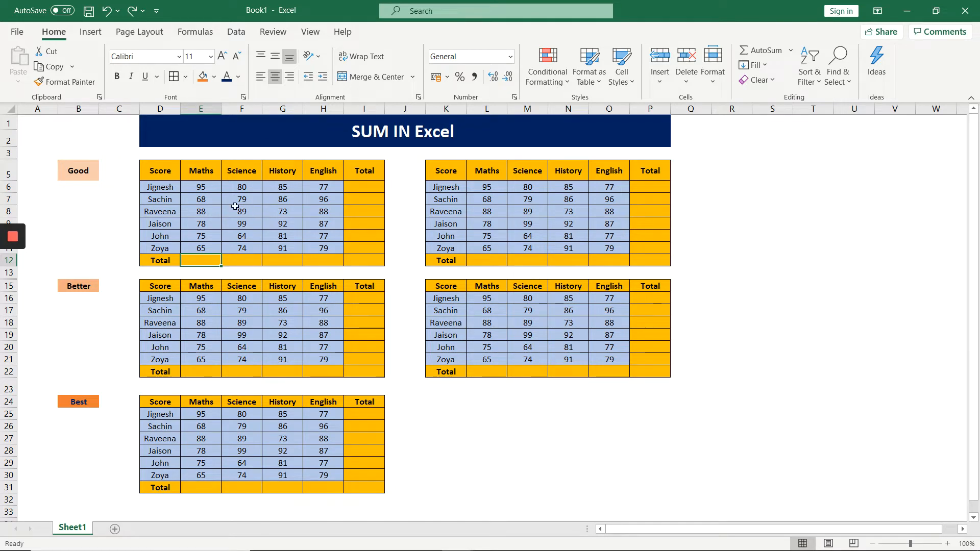
pyautogui.click(204, 188)
pyautogui.click(206, 256)
pyautogui.click(89, 172)
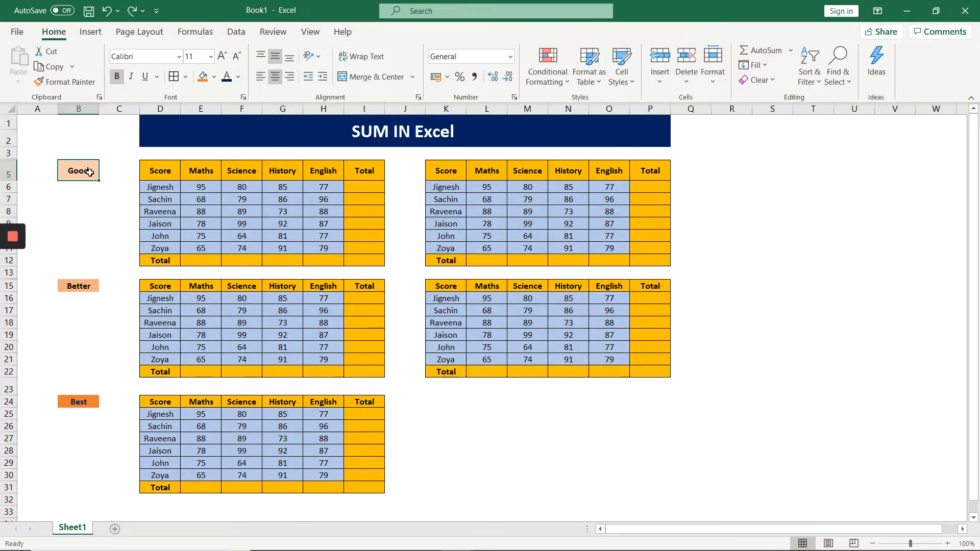
pyautogui.click(87, 286)
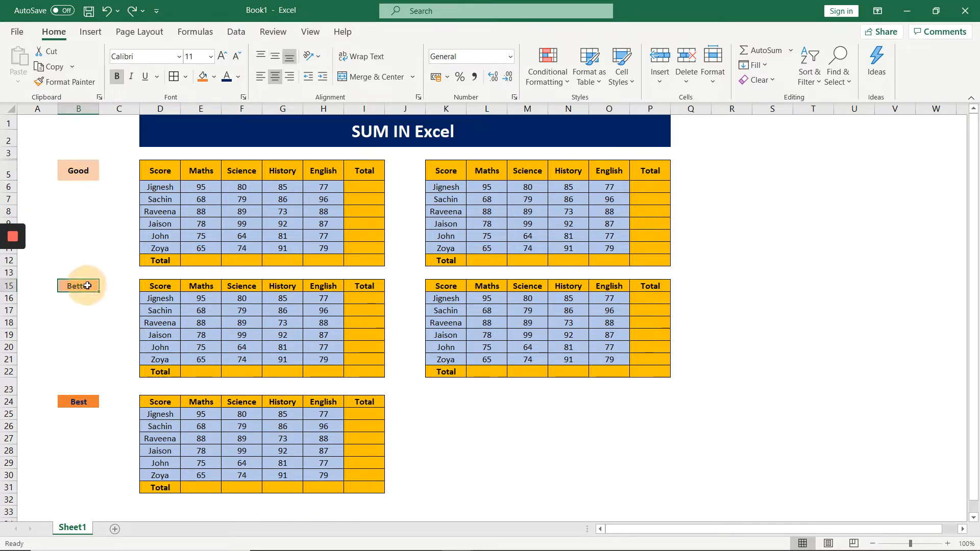
pyautogui.click(83, 403)
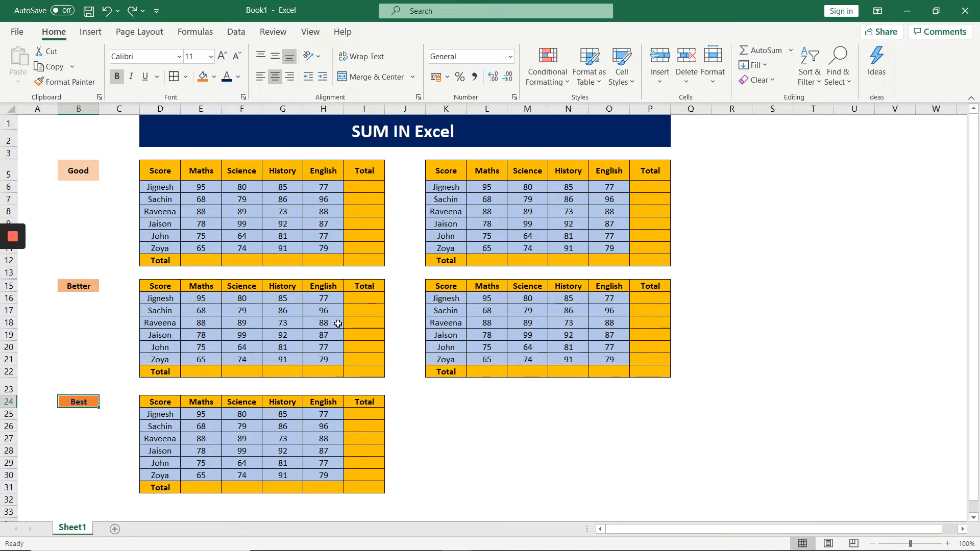
# Total the Maths scores of the first Good table in cell E12 with the formula =E6+E7+E8+E9+E10+E11.
pyautogui.click(197, 259)
pyautogui.write('=')
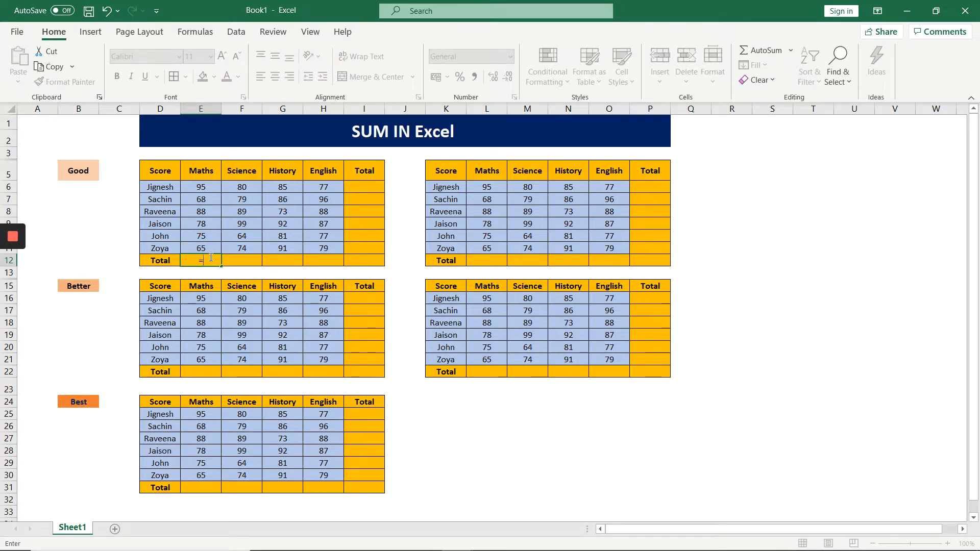
pyautogui.click(207, 188)
pyautogui.write('+')
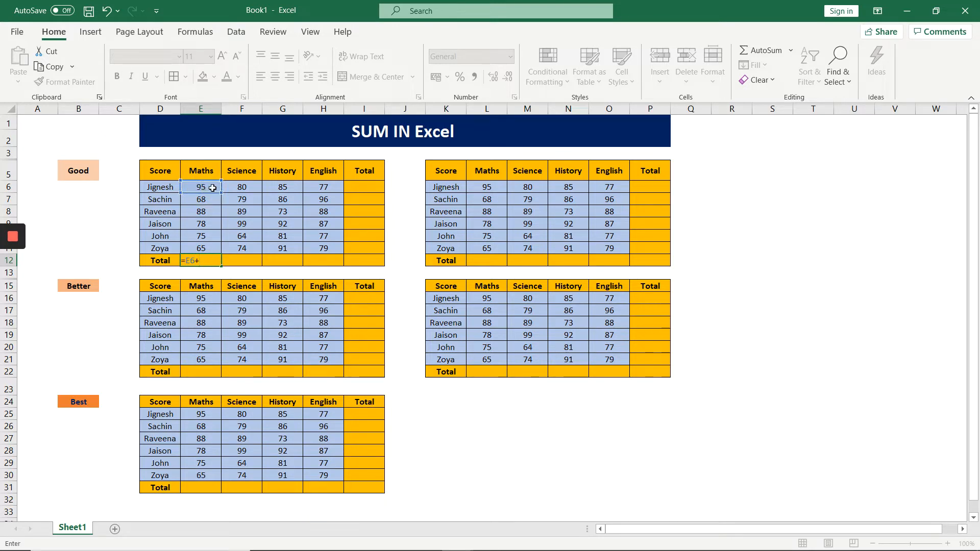
pyautogui.click(204, 198)
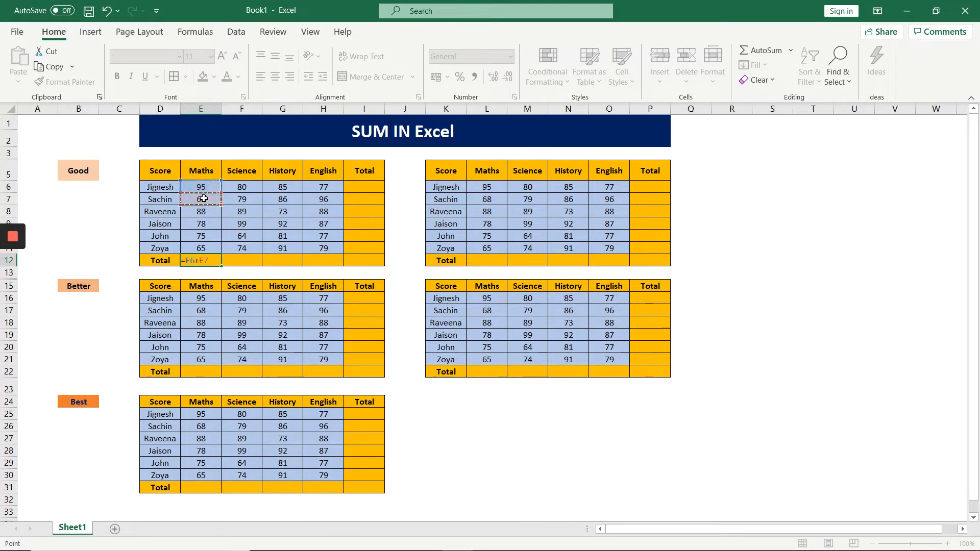
pyautogui.write('+')
pyautogui.click(206, 211)
pyautogui.write('+')
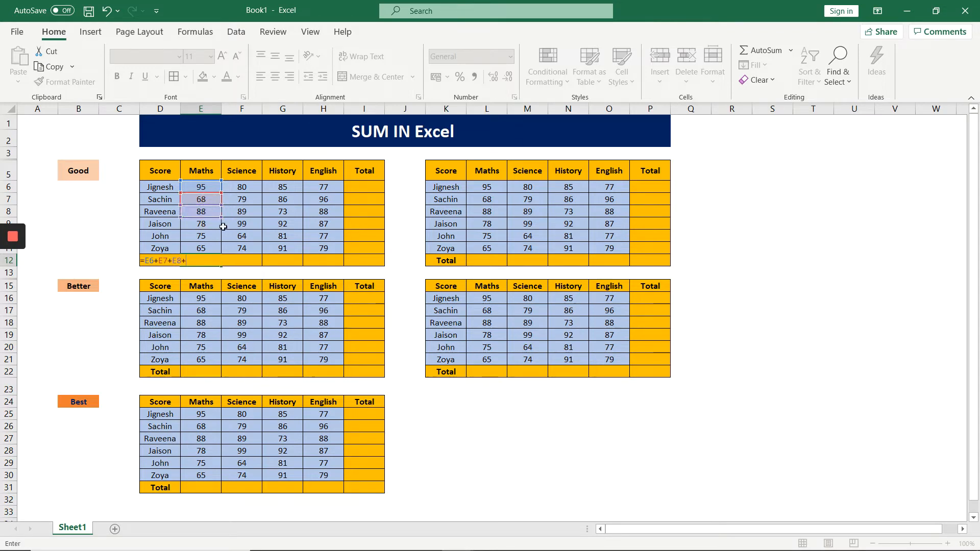
pyautogui.click(202, 226)
pyautogui.write('+')
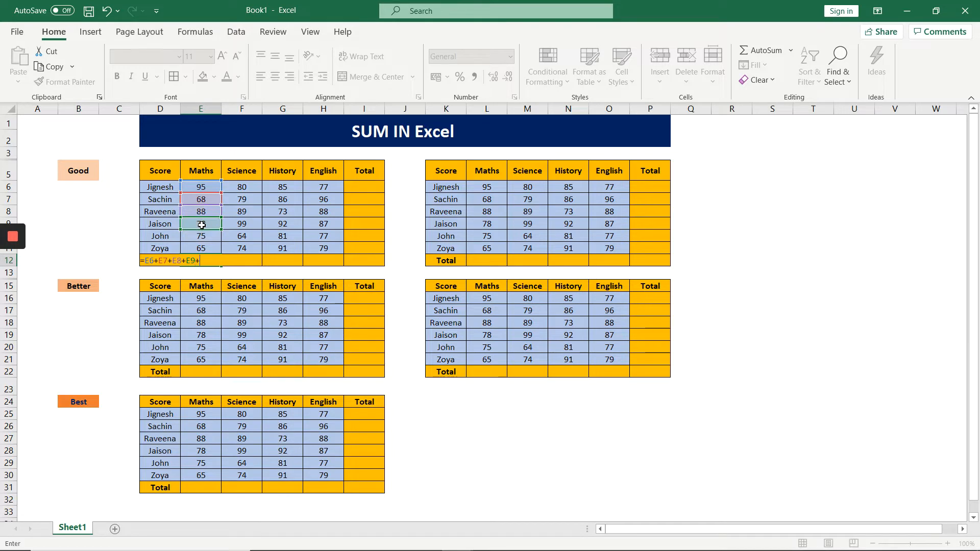
pyautogui.click(196, 239)
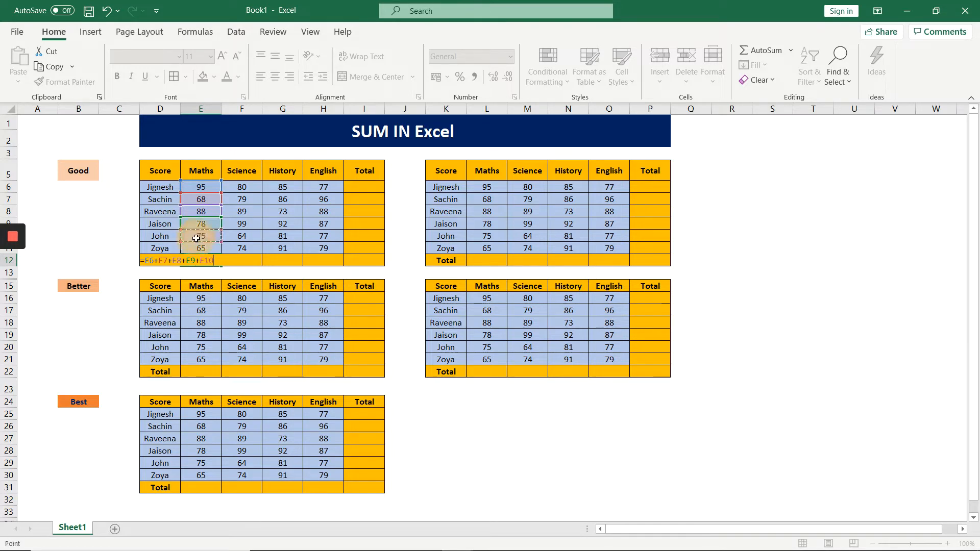
pyautogui.write('+')
pyautogui.click(197, 248)
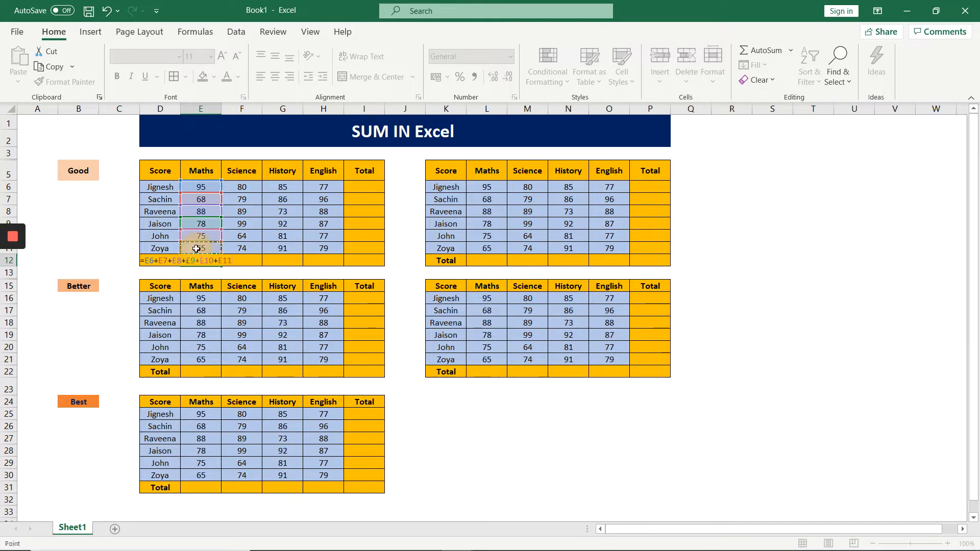
pyautogui.press('Return')
pyautogui.press('Up')
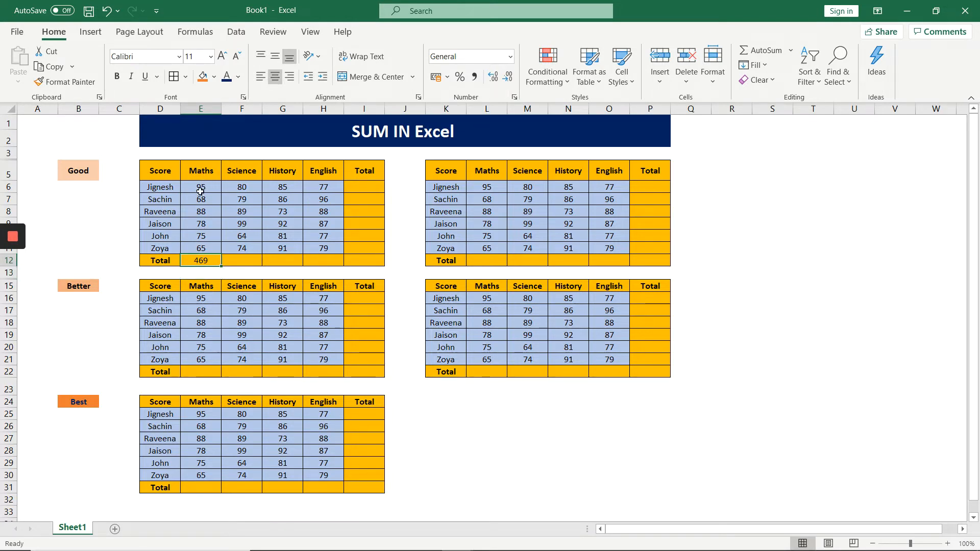
pyautogui.click(245, 262)
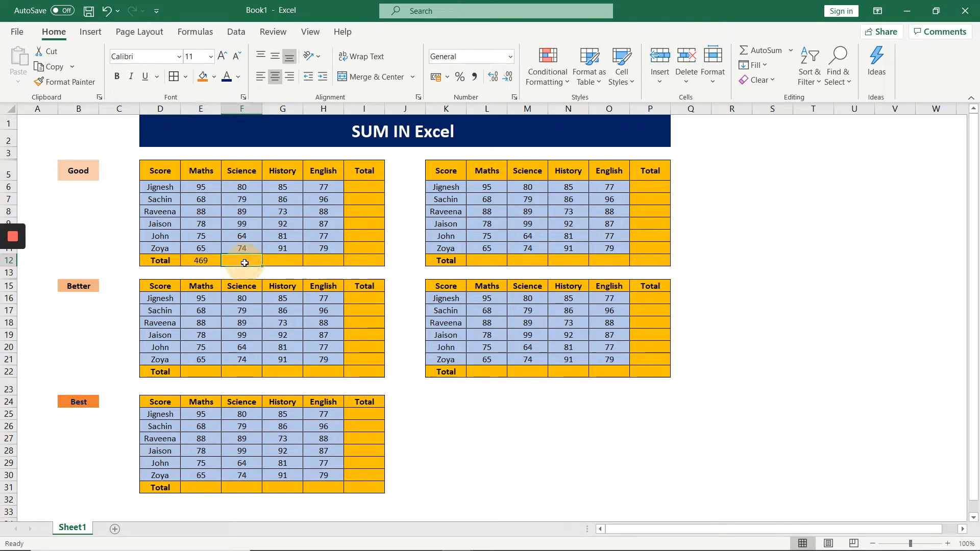
pyautogui.click(280, 261)
pyautogui.click(310, 261)
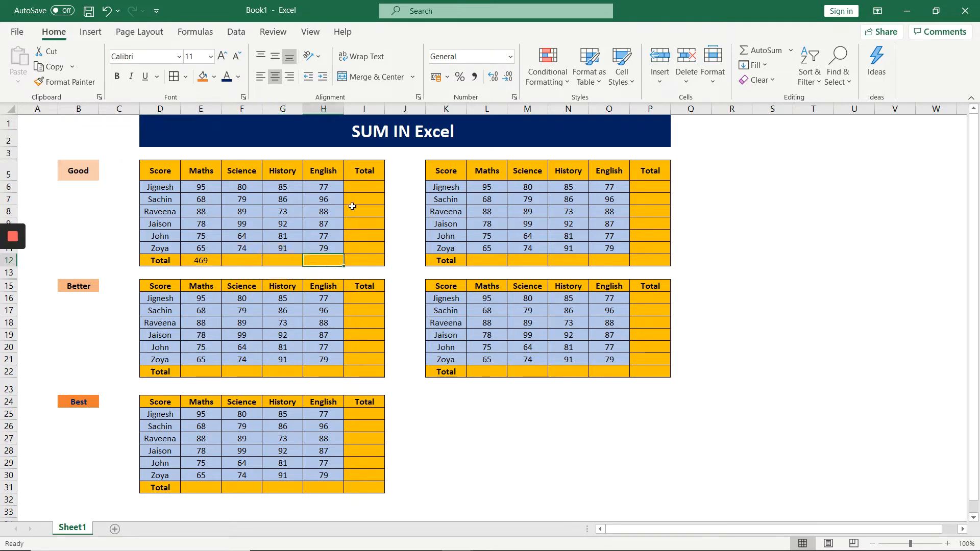
pyautogui.click(350, 186)
pyautogui.click(355, 205)
pyautogui.click(356, 212)
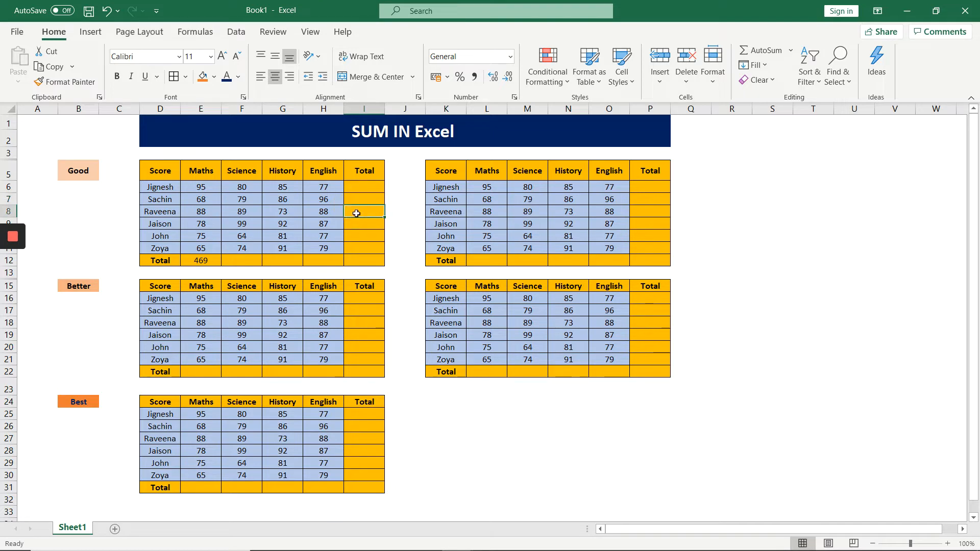
# Total the first student's scores in cell I6 with the formula =E6+F6+G6+H6.
pyautogui.click(356, 187)
pyautogui.write('=')
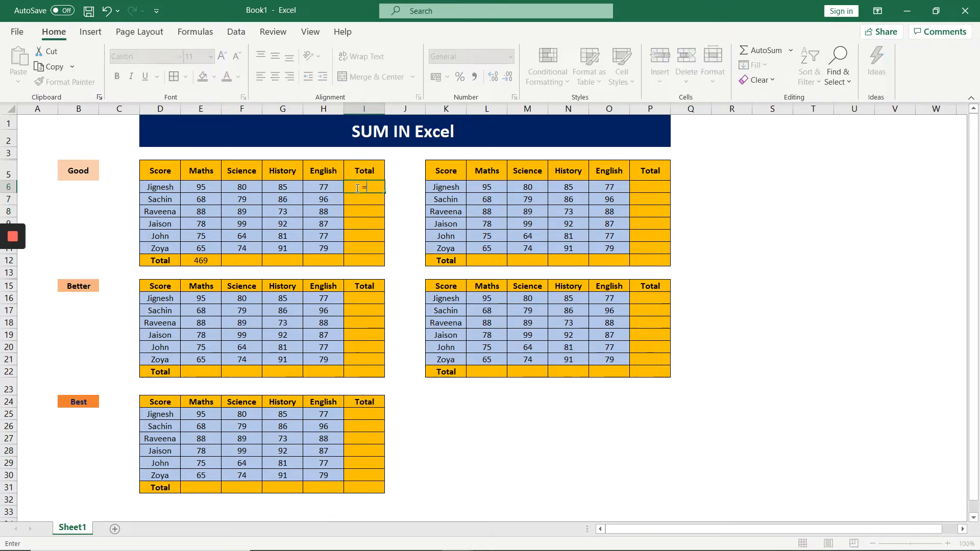
pyautogui.click(209, 185)
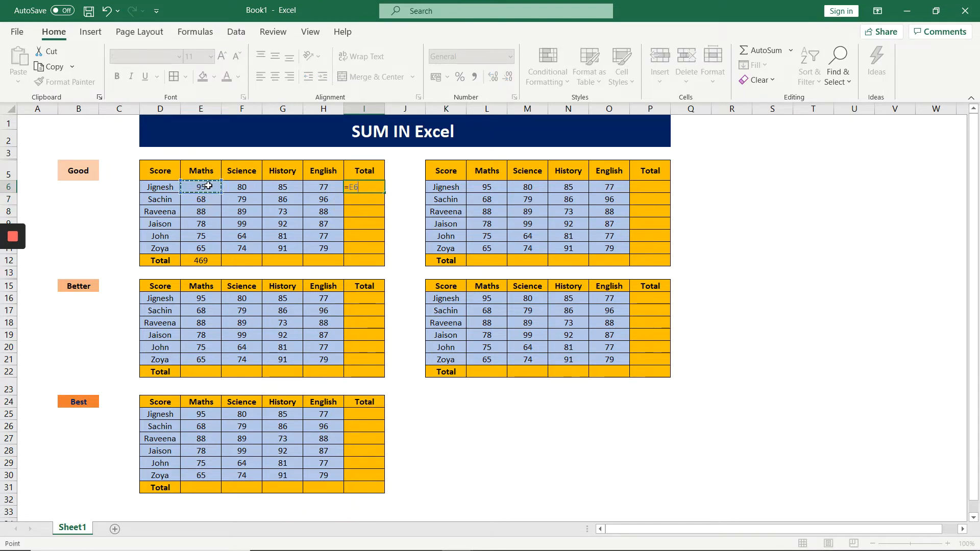
pyautogui.write('+')
pyautogui.click(241, 187)
pyautogui.write('+')
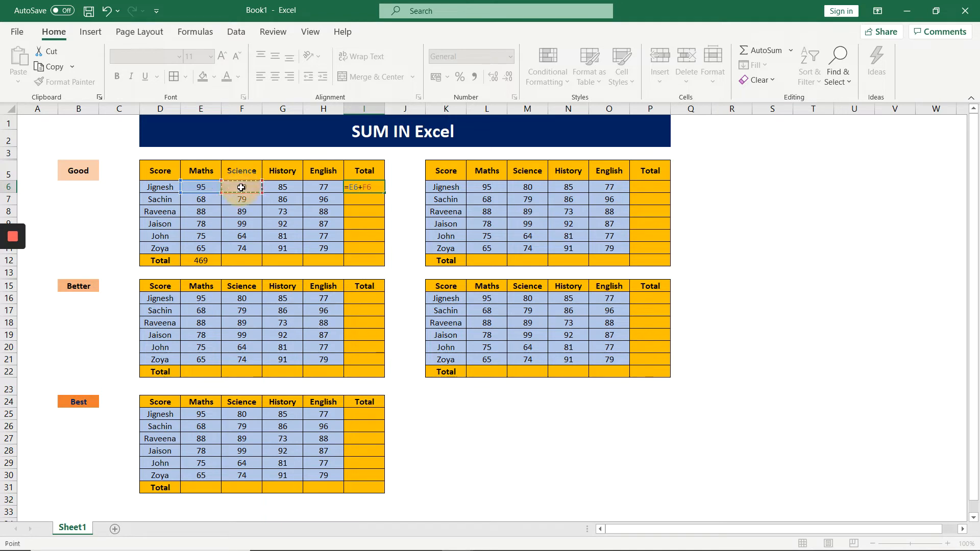
pyautogui.click(282, 188)
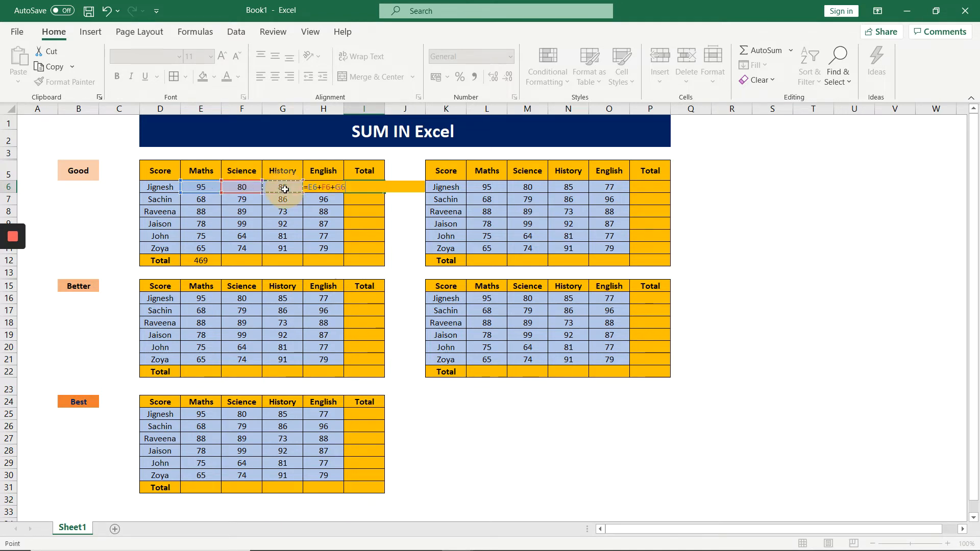
pyautogui.write('+')
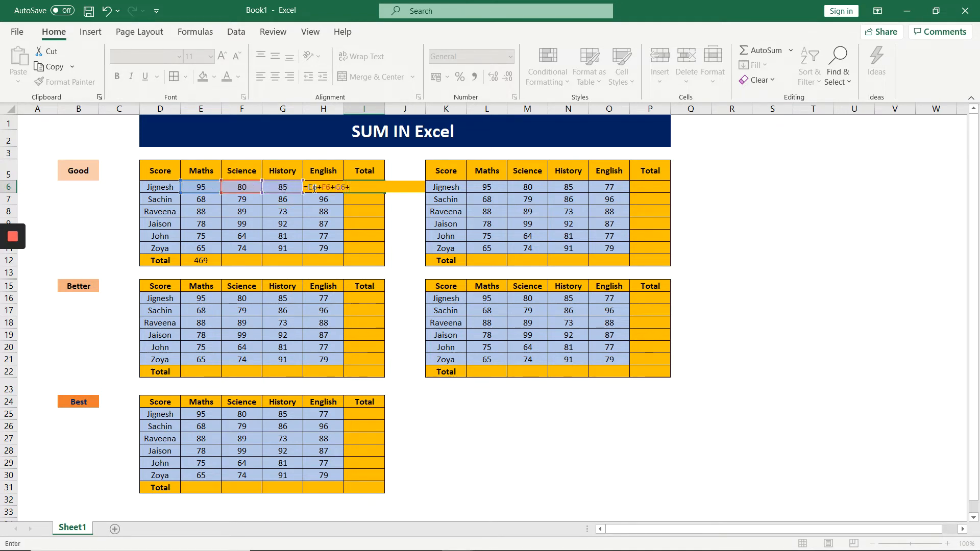
pyautogui.click(327, 171)
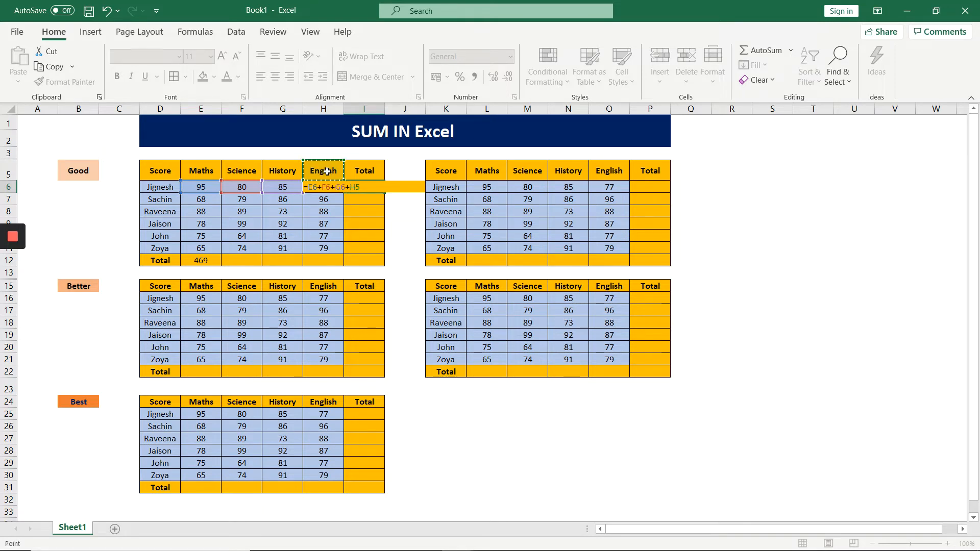
pyautogui.press('Down')
pyautogui.press('Return')
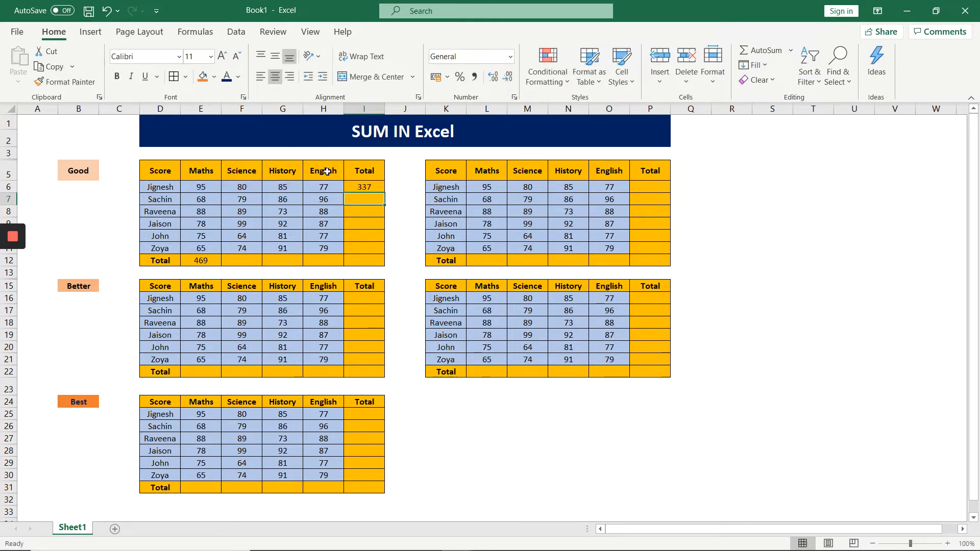
pyautogui.click(359, 186)
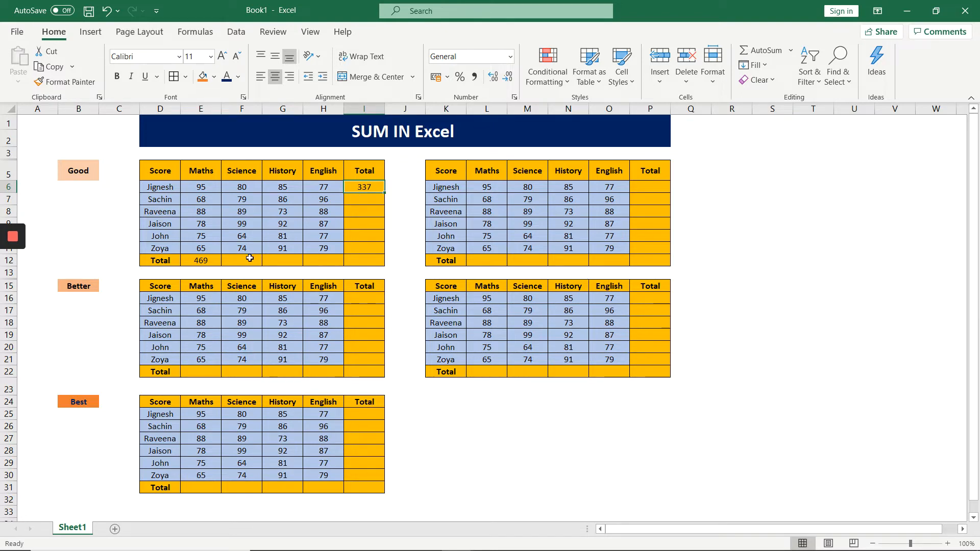
# Fill the Maths total formula from E12 across to H12 and the student total formula from I6 down to I11.
pyautogui.click(200, 261)
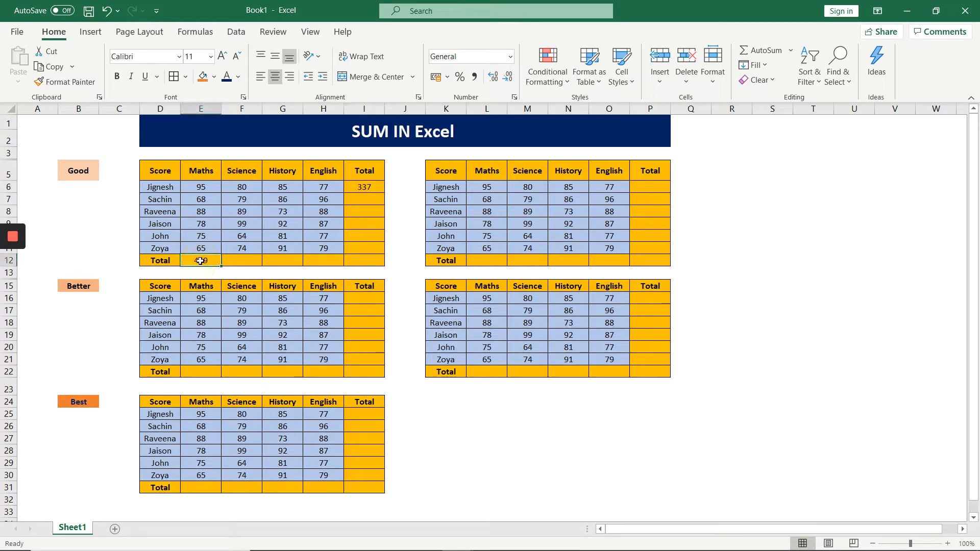
pyautogui.moveTo(222, 267); pyautogui.dragTo(327, 263)
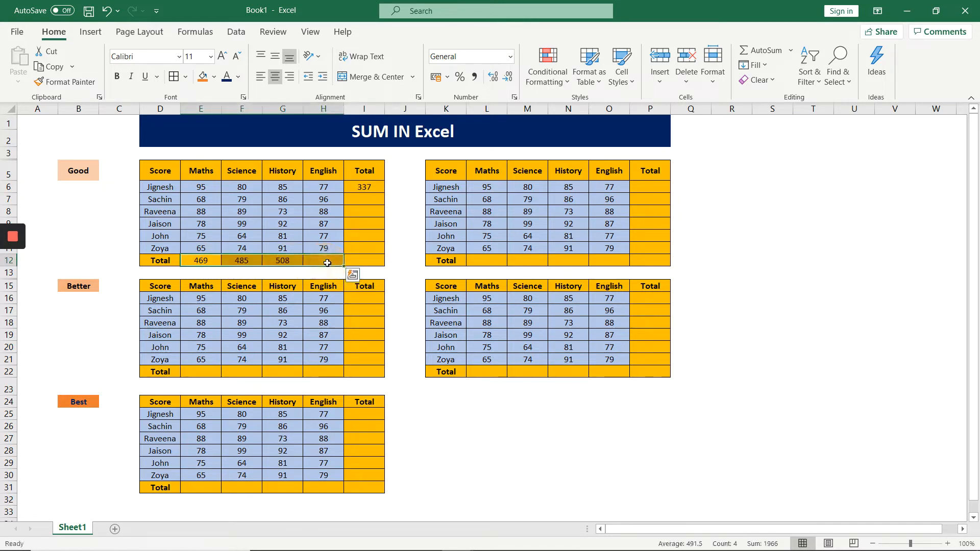
pyautogui.click(362, 187)
pyautogui.moveTo(385, 196); pyautogui.dragTo(387, 253)
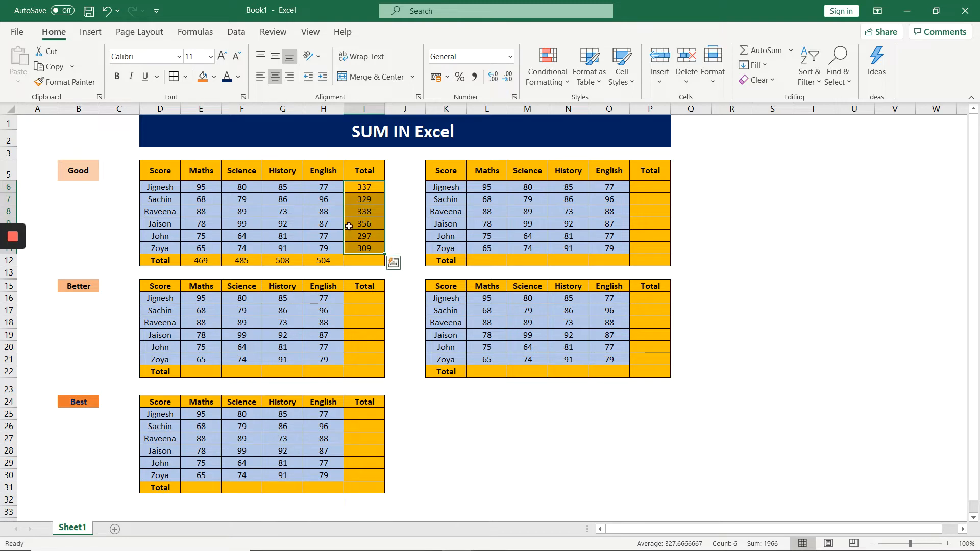
# Enter the grand total formula =E12+F12+G12+H12 in cell I12 and make it bold.
pyautogui.click(364, 260)
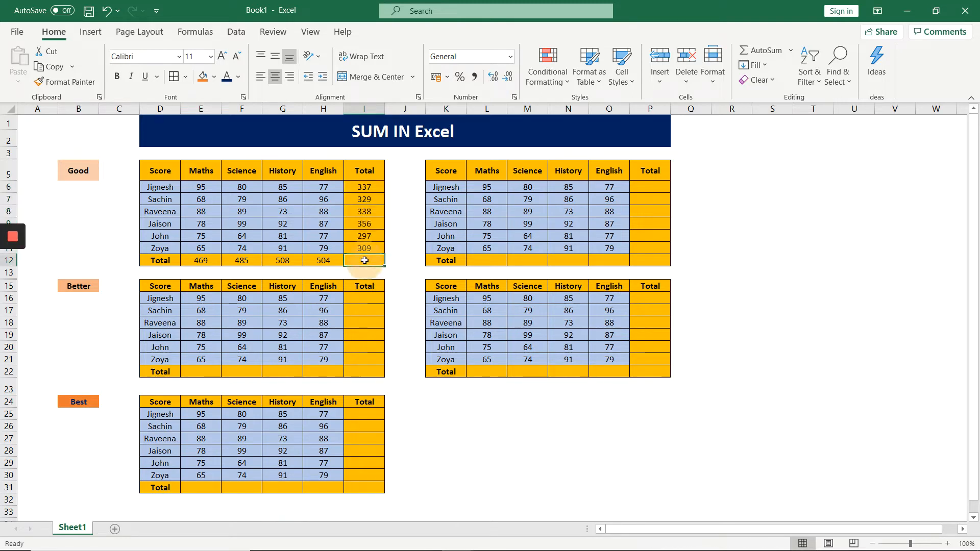
pyautogui.write('=')
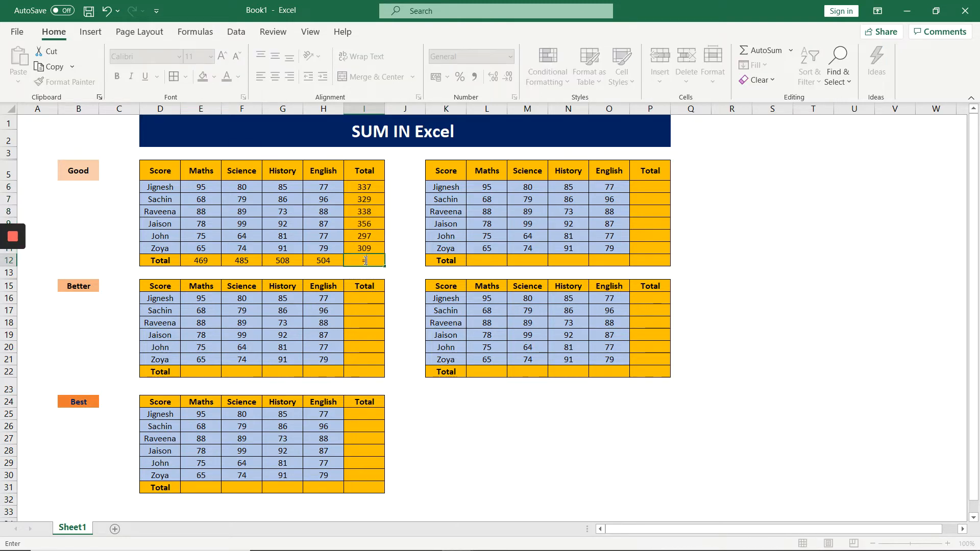
pyautogui.click(199, 258)
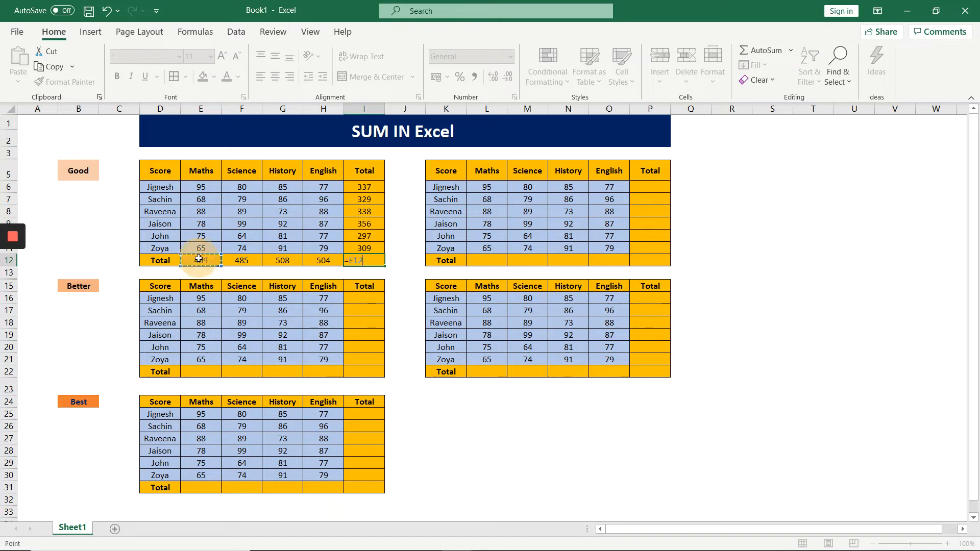
pyautogui.write('+')
pyautogui.click(243, 261)
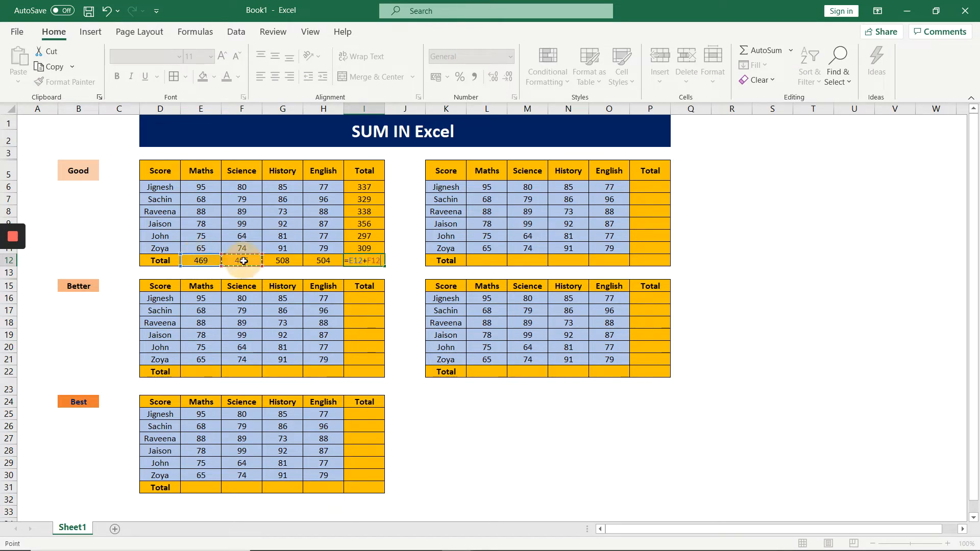
pyautogui.write('+')
pyautogui.click(280, 262)
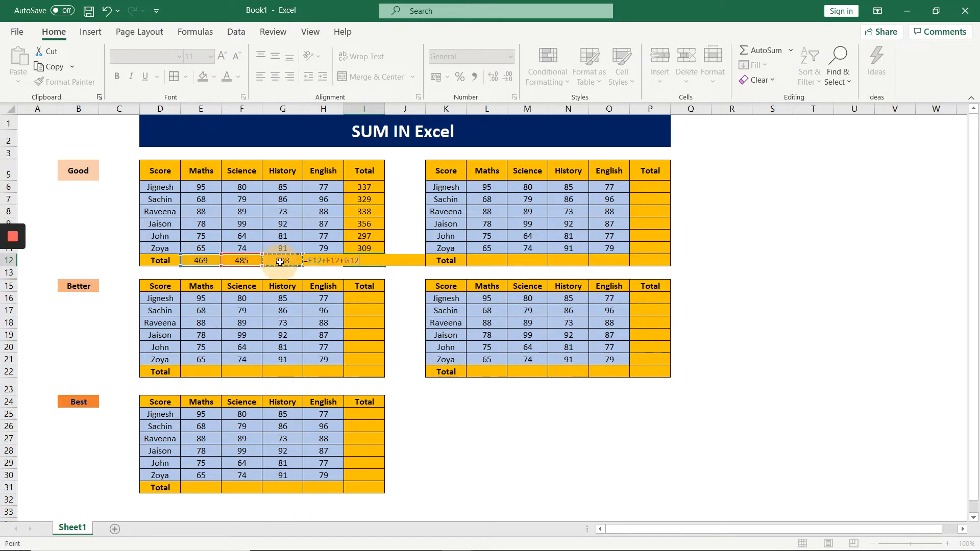
pyautogui.write('+')
pyautogui.press('Down')
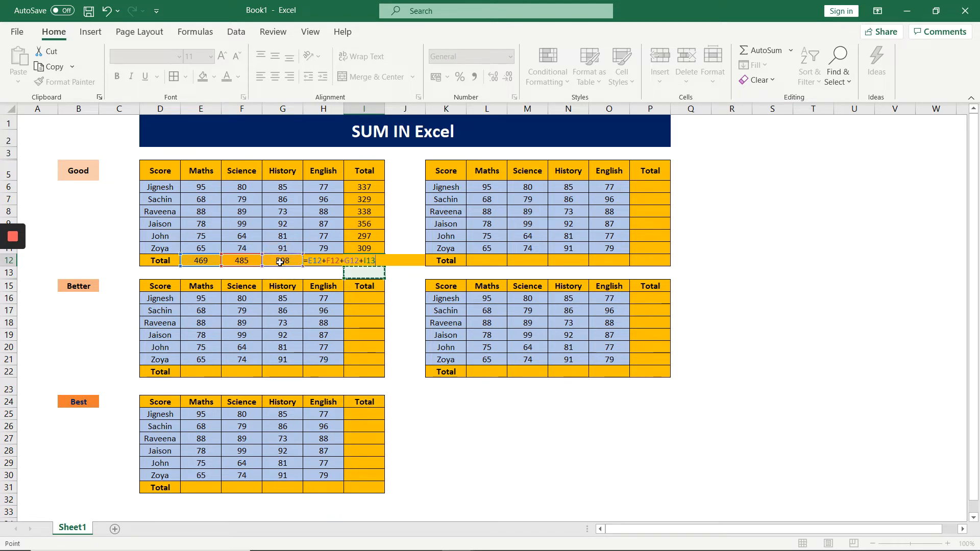
pyautogui.press('Up')
pyautogui.press('Return')
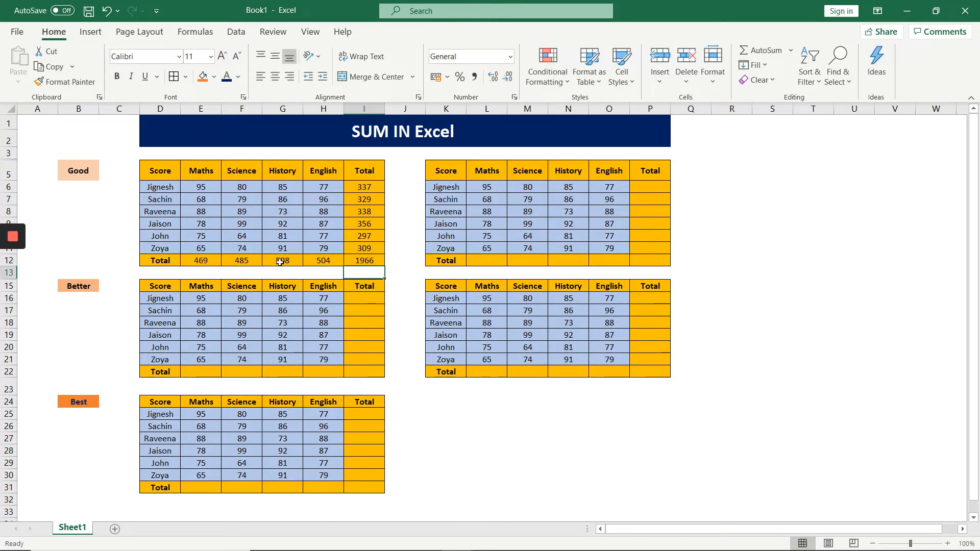
pyautogui.click(375, 261)
pyautogui.hotkey('ctrl', 'b')
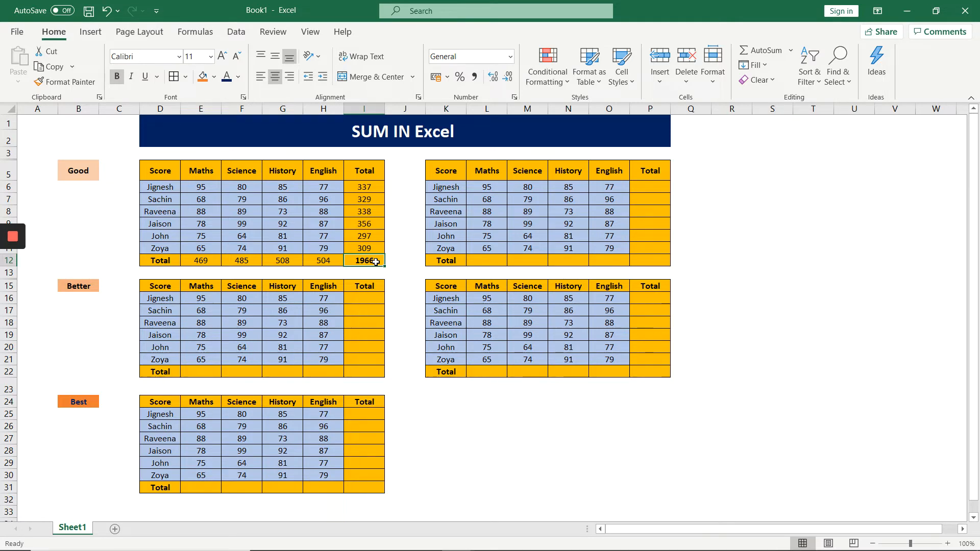
# Total the Maths scores of the second Good table in L12 with =SUM(L6:L11) and fill the formula across to O12.
pyautogui.click(478, 261)
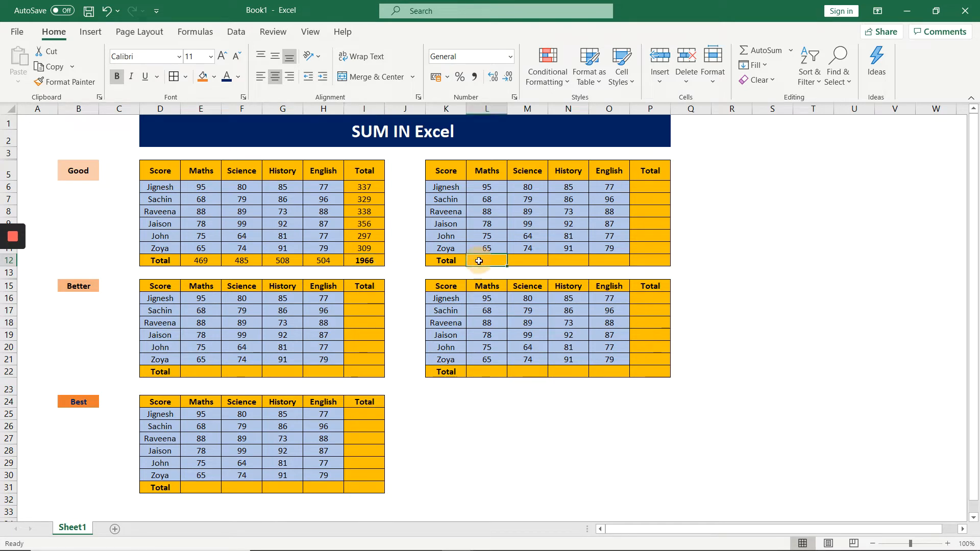
pyautogui.write('=')
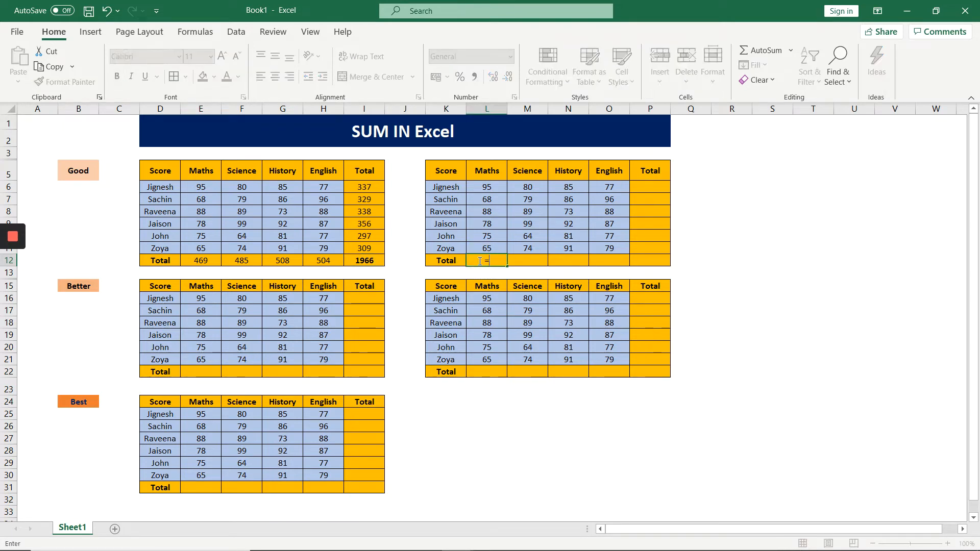
pyautogui.write('sum')
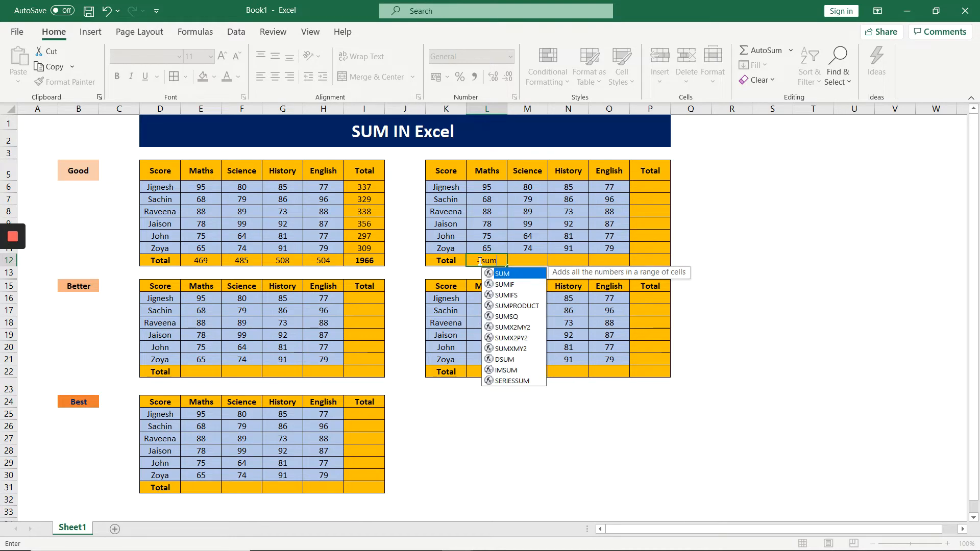
pyautogui.doubleClick(502, 274)
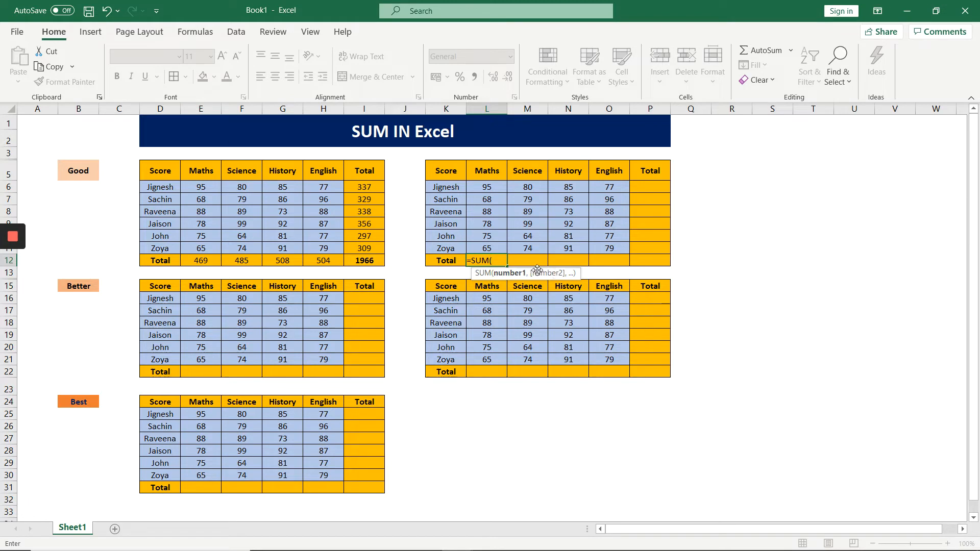
pyautogui.moveTo(488, 187); pyautogui.dragTo(494, 247)
pyautogui.write(')')
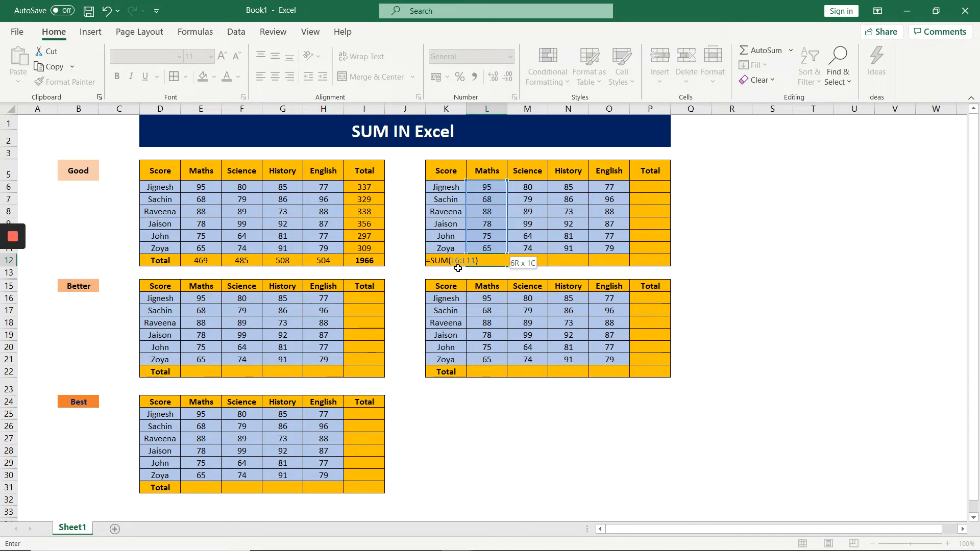
pyautogui.press('Return')
pyautogui.click(488, 260)
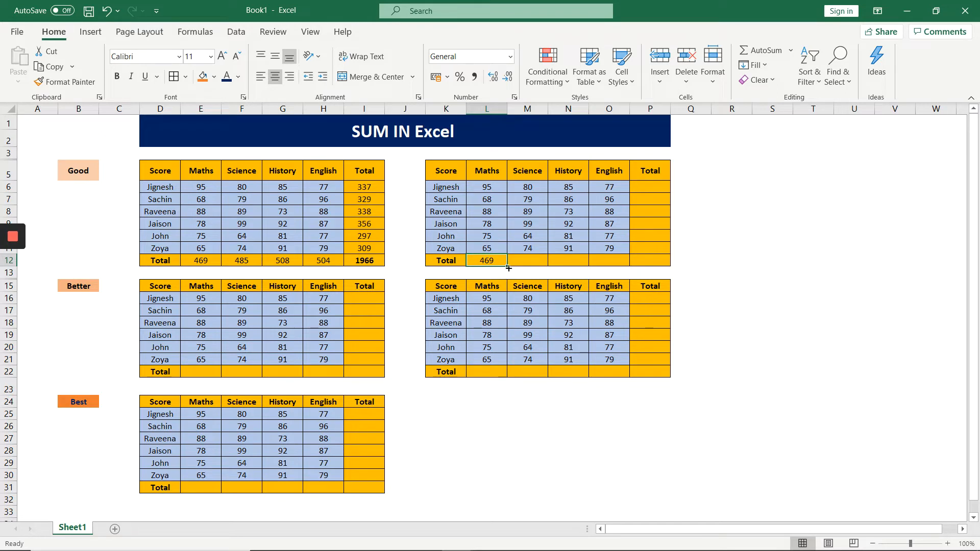
pyautogui.moveTo(507, 265); pyautogui.dragTo(613, 259)
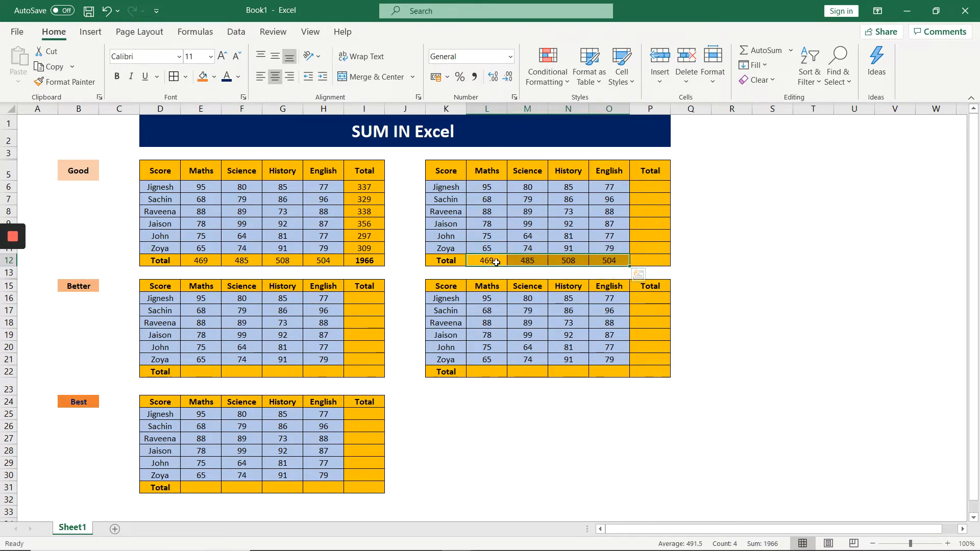
# Total the first student's scores in P6 with =SUM(L6:O6) and fill the formula down to P11.
pyautogui.click(651, 187)
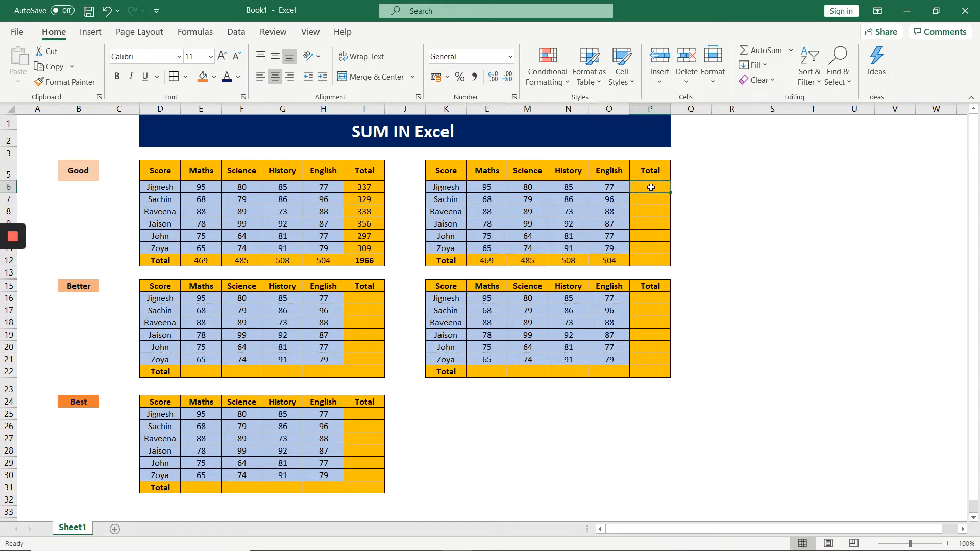
pyautogui.write('=sum(')
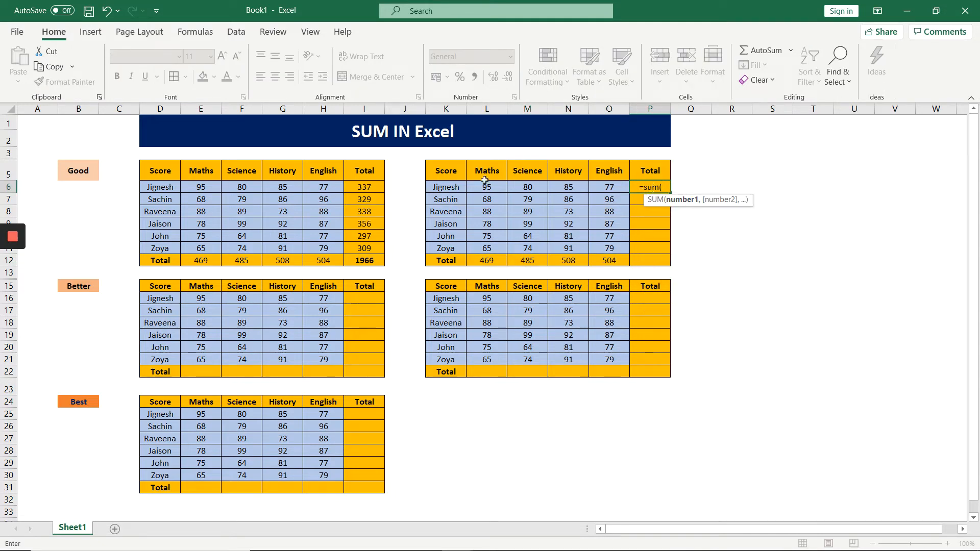
pyautogui.moveTo(486, 186); pyautogui.dragTo(579, 188)
pyautogui.moveTo(499, 187); pyautogui.dragTo(596, 189)
pyautogui.write(')')
pyautogui.press('Return')
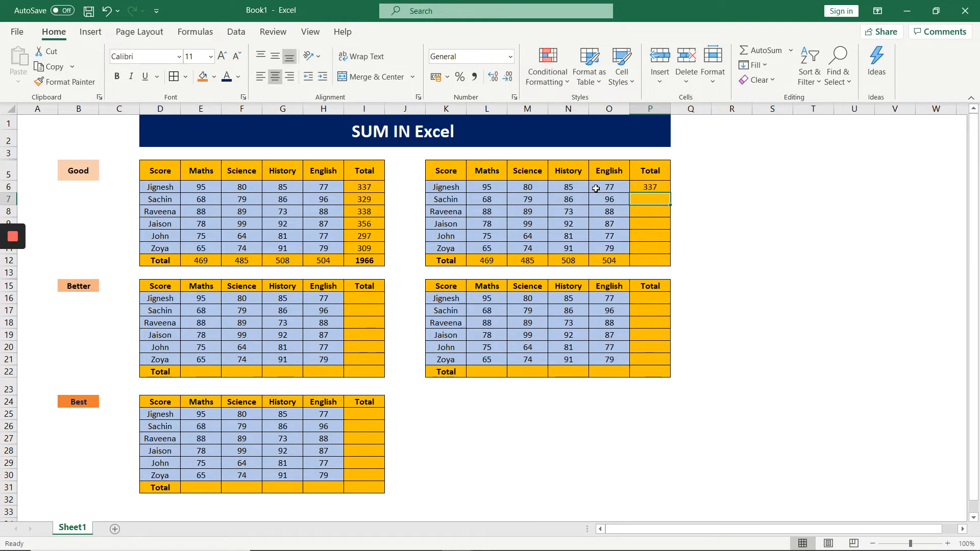
pyautogui.press('Up')
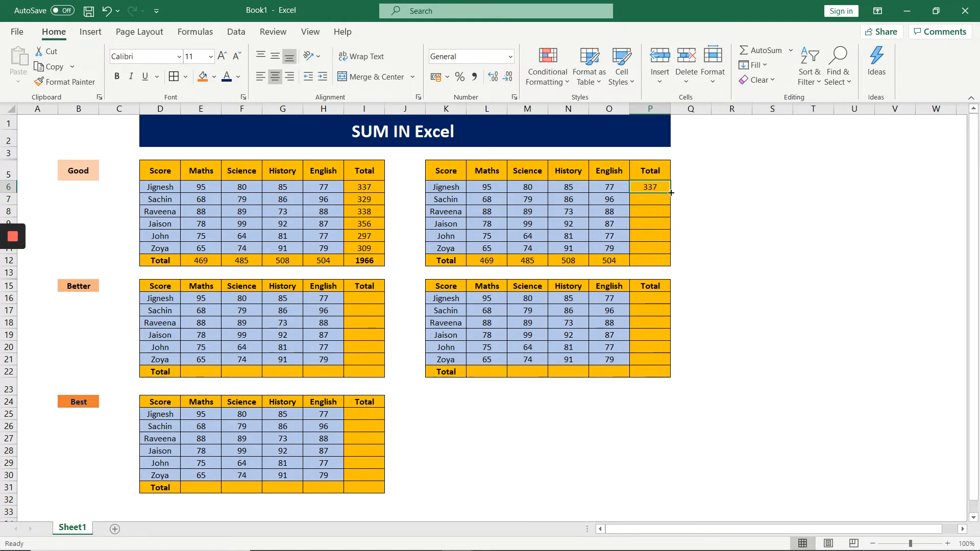
pyautogui.moveTo(671, 193); pyautogui.dragTo(669, 253)
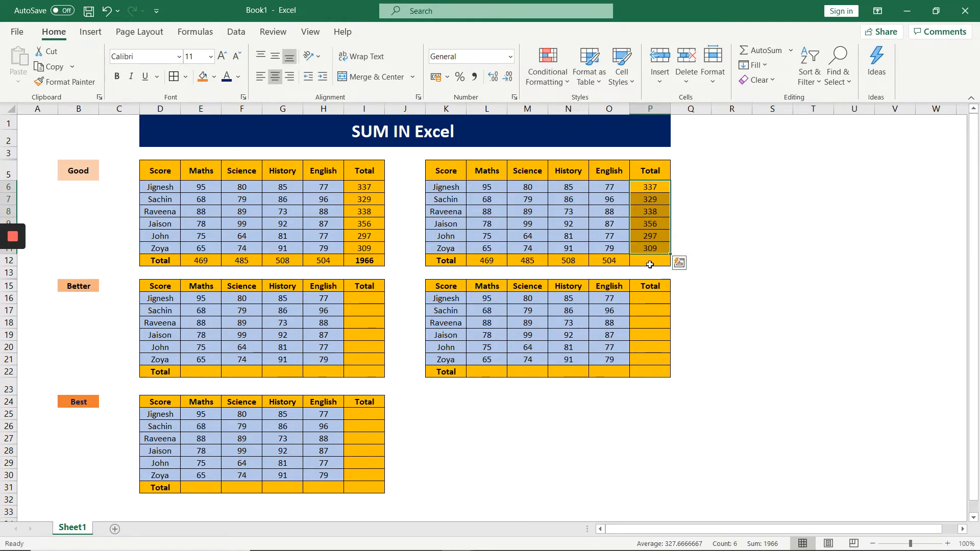
# Enter the grand total formula =SUM(L12:O12) in cell P12 and make it bold.
pyautogui.click(648, 262)
pyautogui.write('=su')
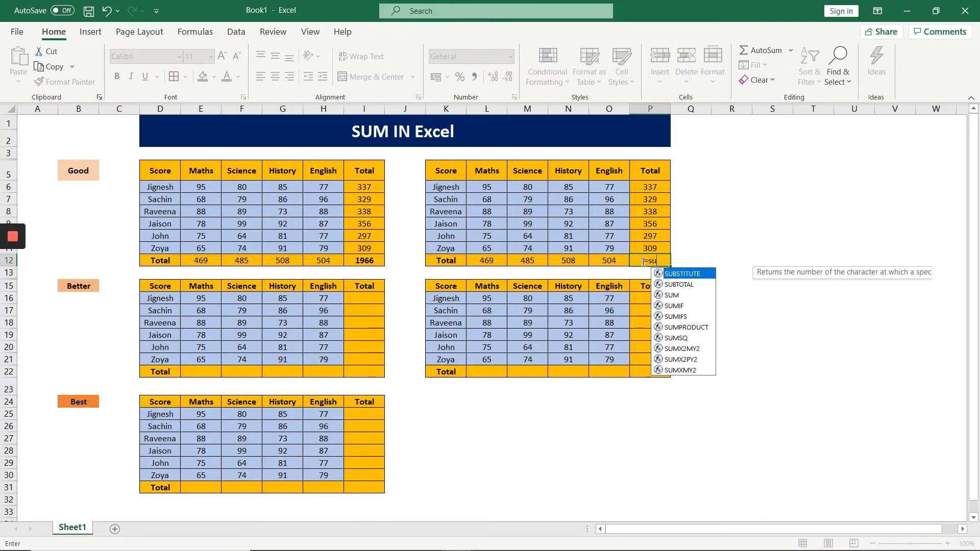
pyautogui.write('m(')
pyautogui.moveTo(489, 260); pyautogui.dragTo(598, 260)
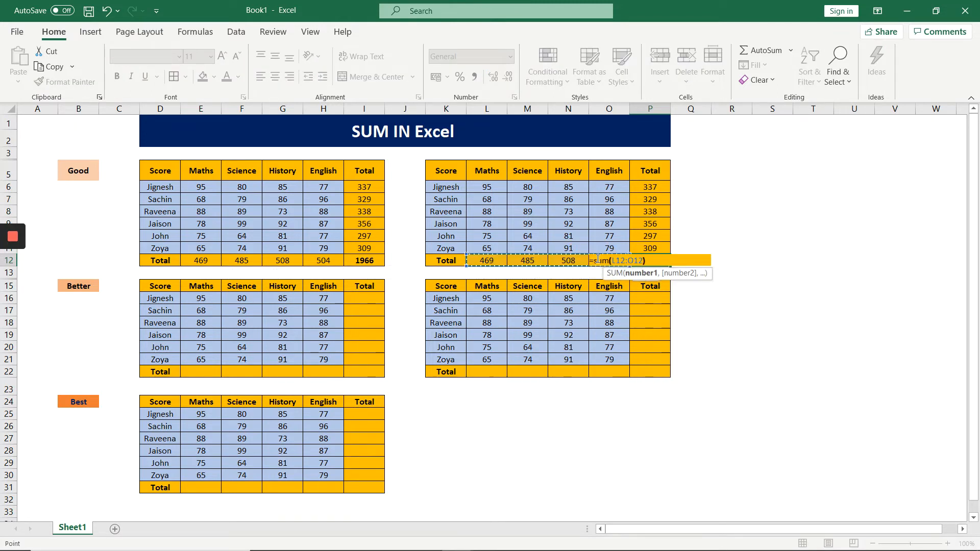
pyautogui.press('Return')
pyautogui.click(657, 262)
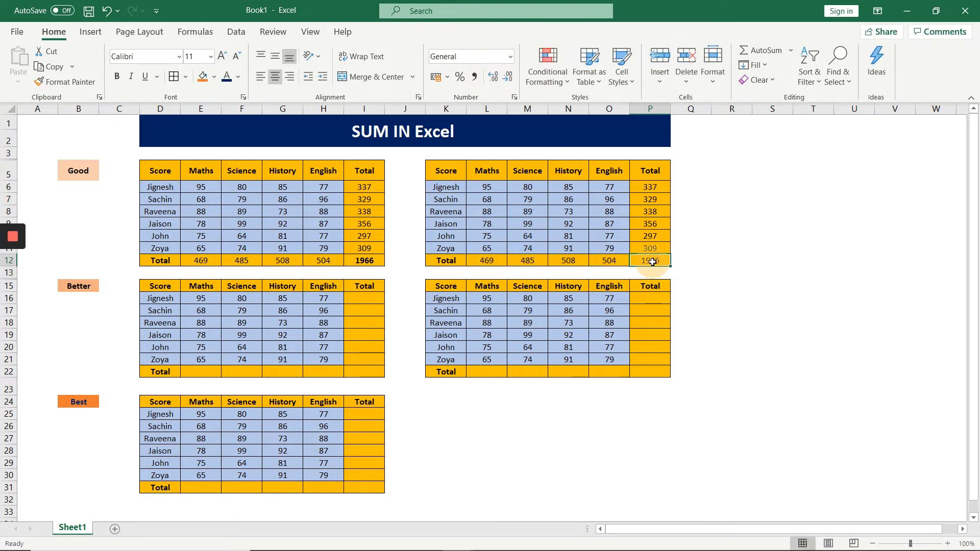
pyautogui.hotkey('ctrl', 'b')
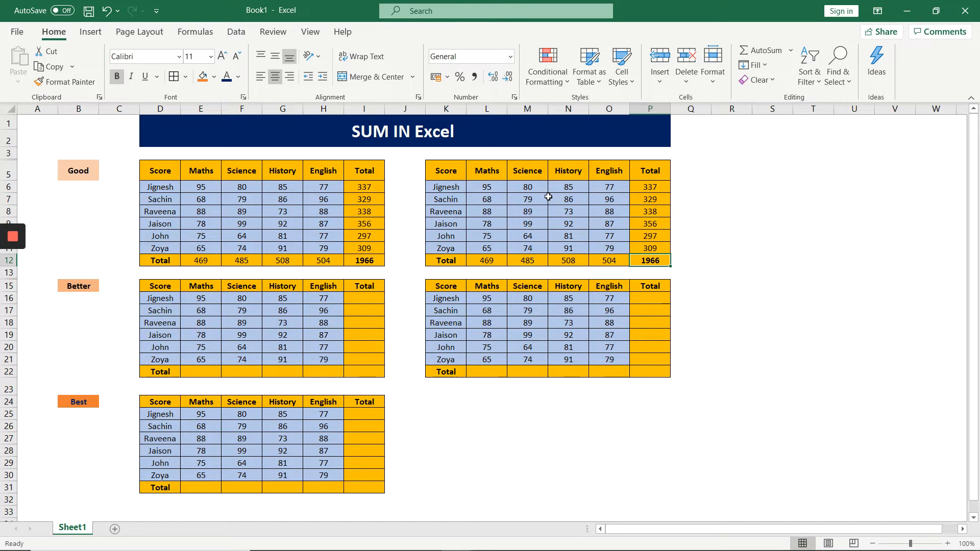
# Enter the note "Alt" in cell B17 below the Better label.
pyautogui.click(207, 371)
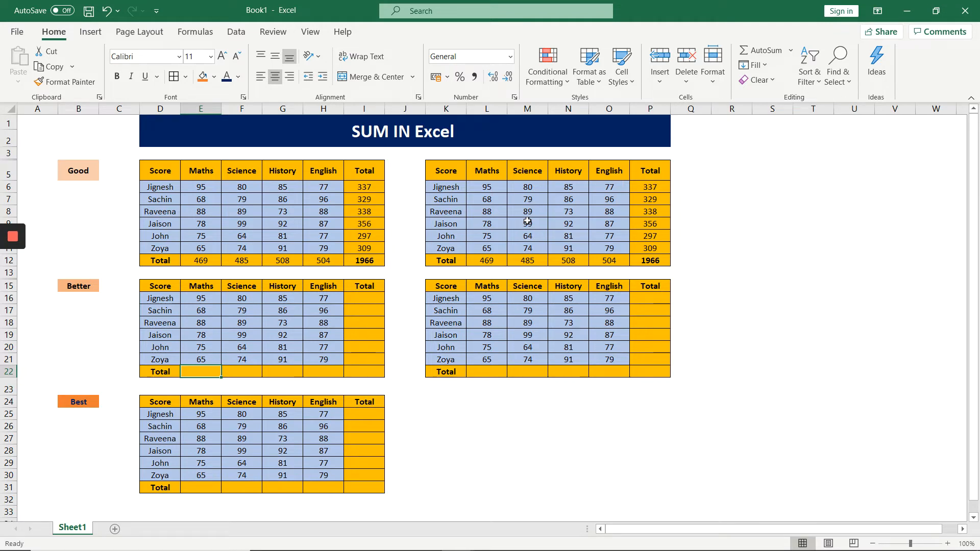
pyautogui.click(77, 305)
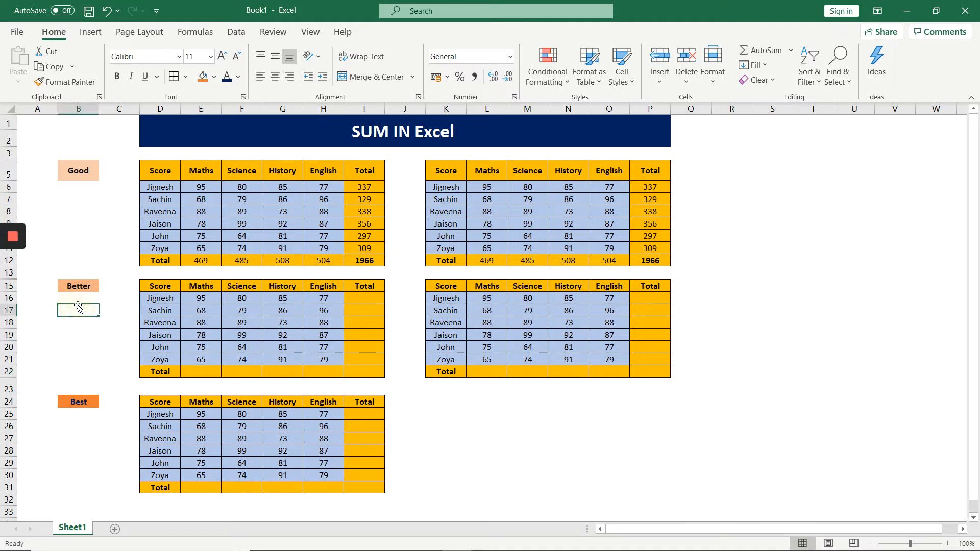
pyautogui.write('Alt')
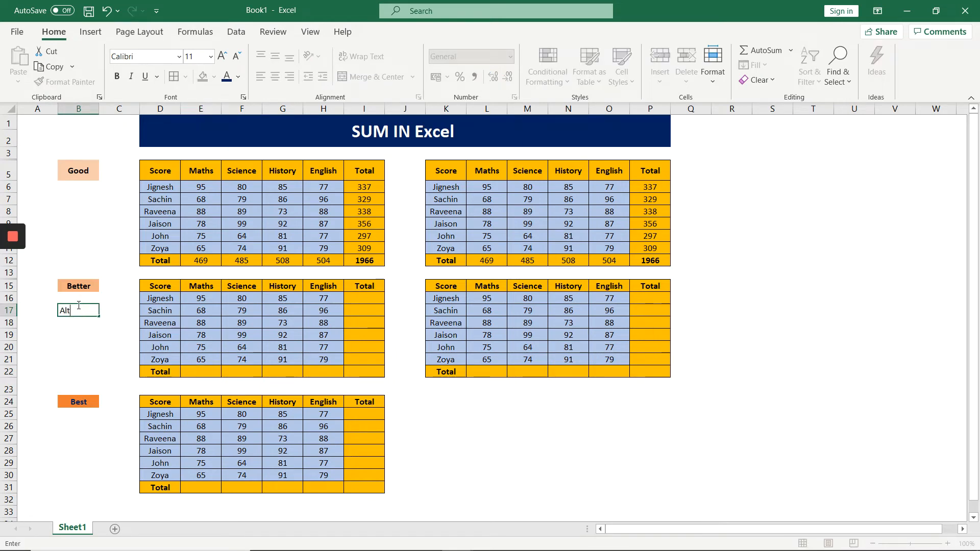
pyautogui.press('Return')
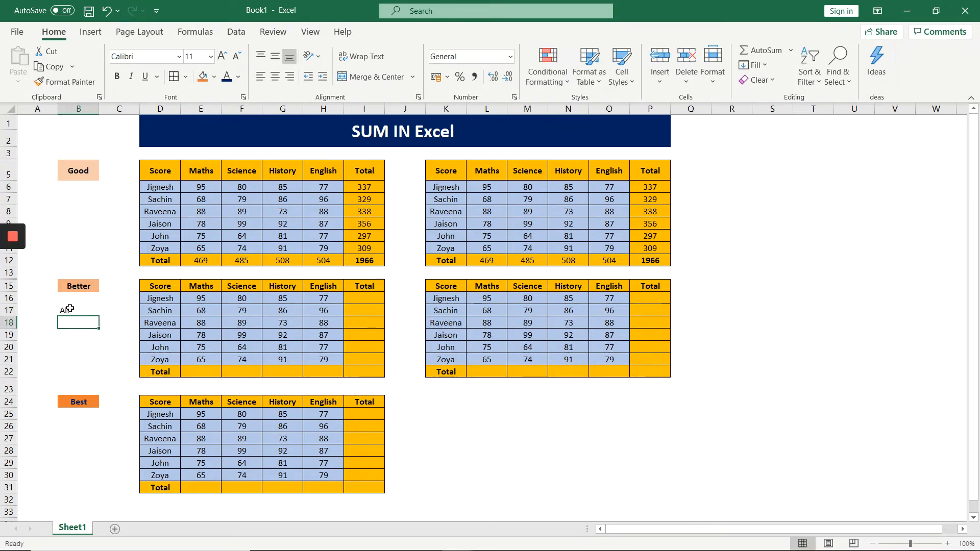
pyautogui.press('alt')
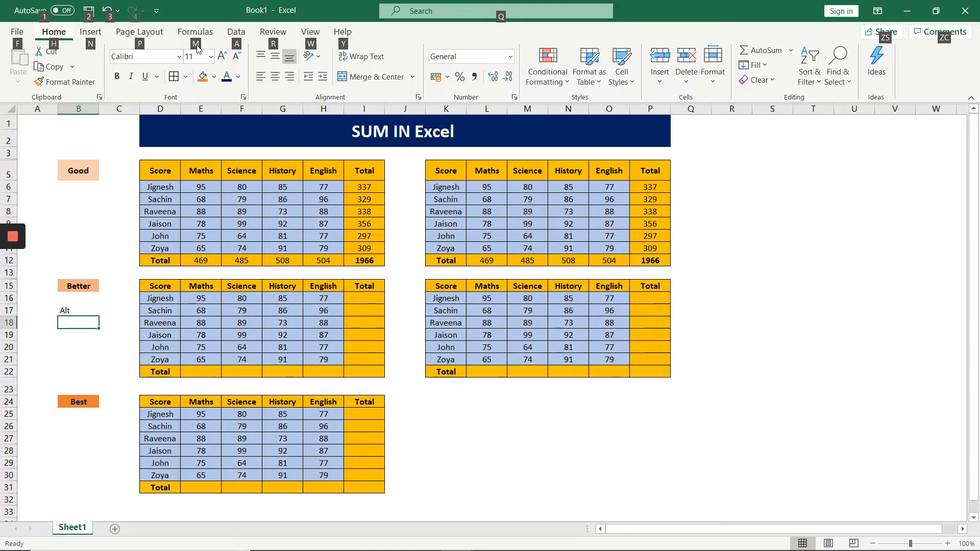
pyautogui.press('m')
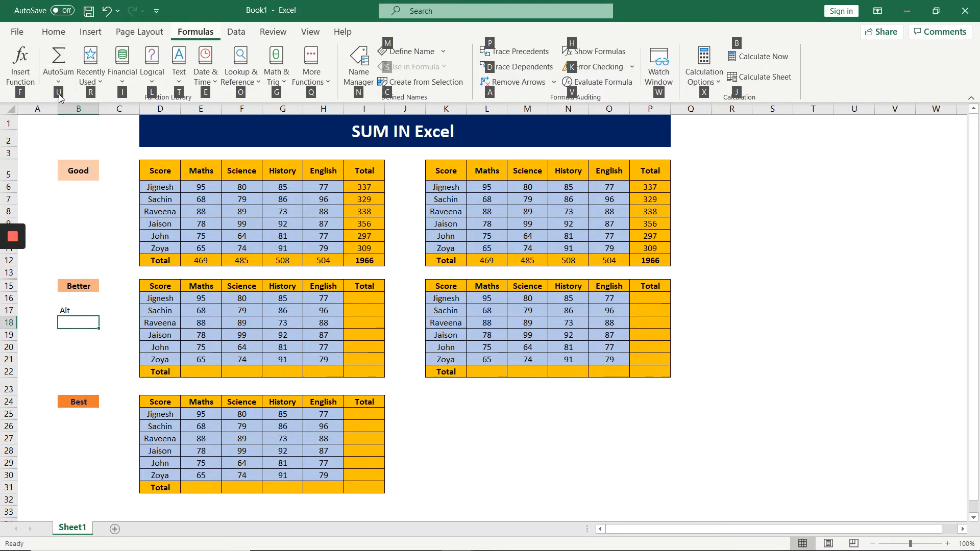
pyautogui.press('u')
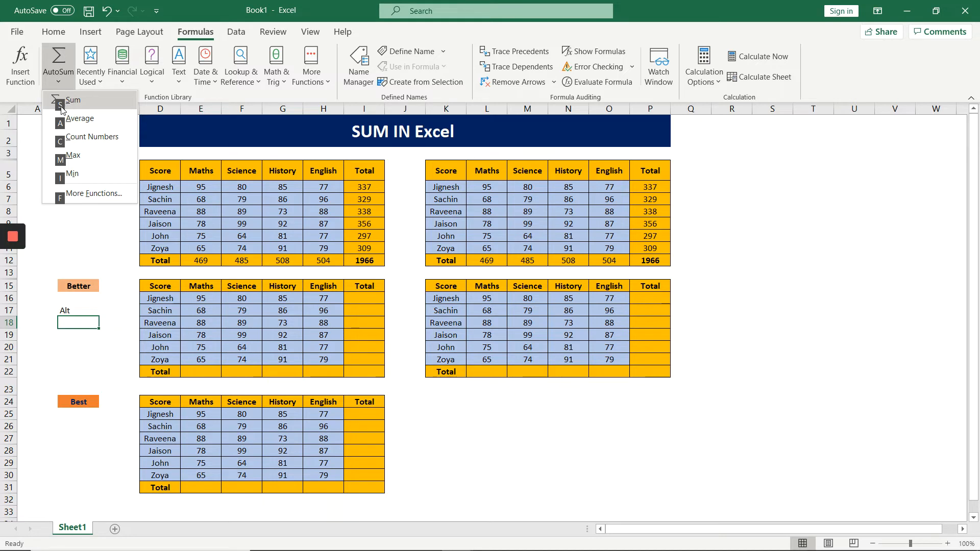
pyautogui.press('s')
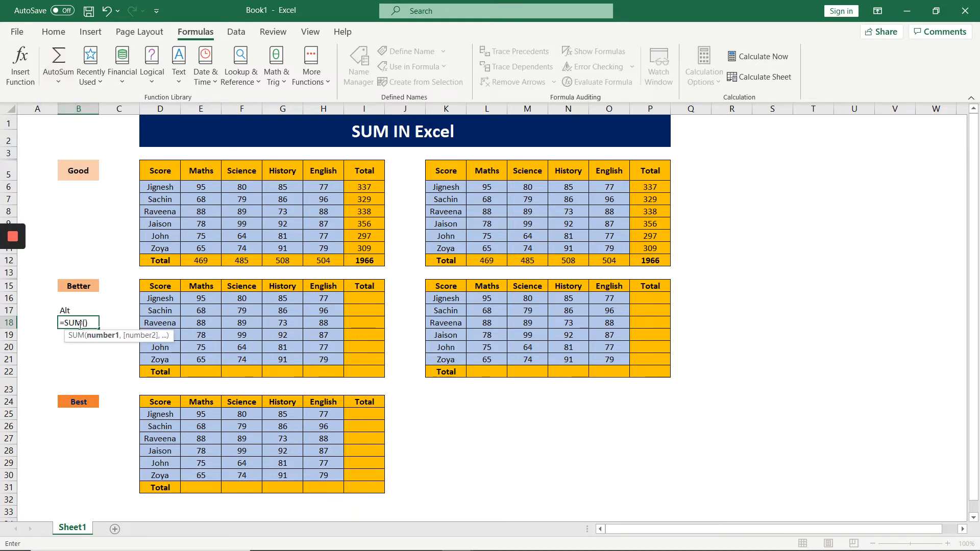
pyautogui.press('Escape')
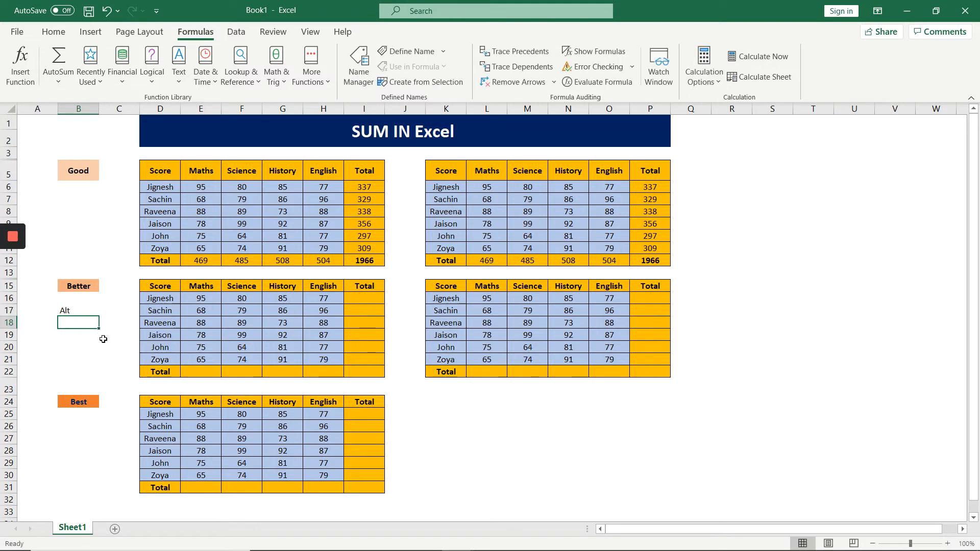
# Total the Maths scores of the first Better table in E22 using AutoSum over E16:E21 and fill the formula across to H22.
pyautogui.click(208, 372)
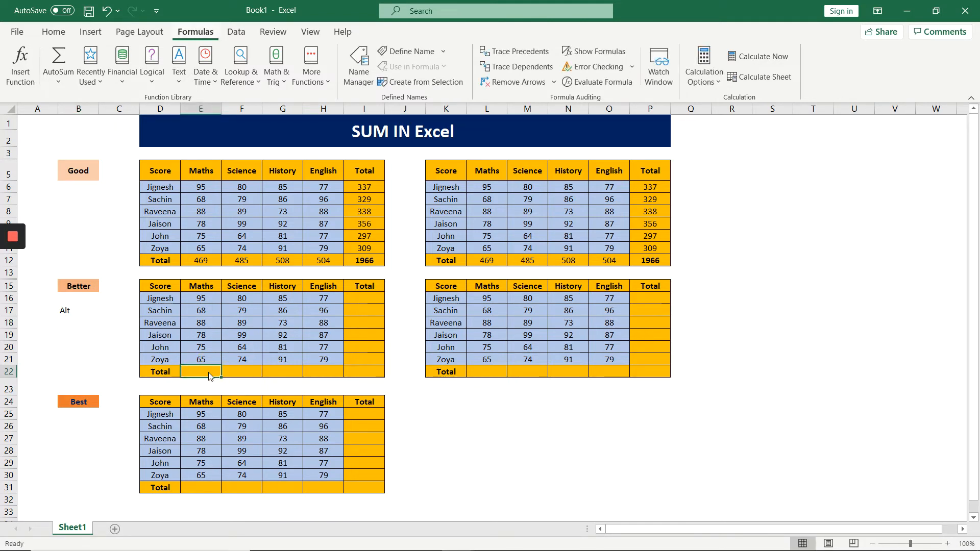
pyautogui.press('alt')
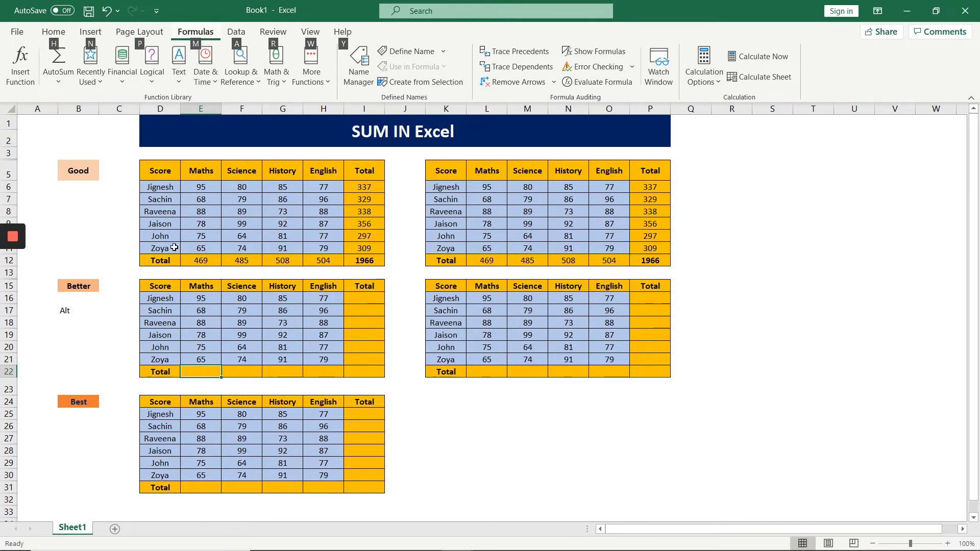
pyautogui.press('m')
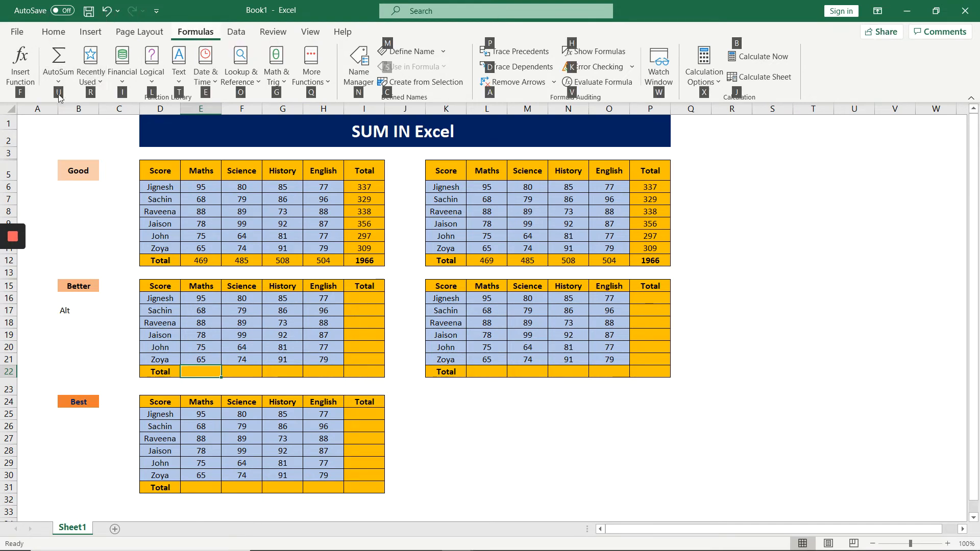
pyautogui.press('u')
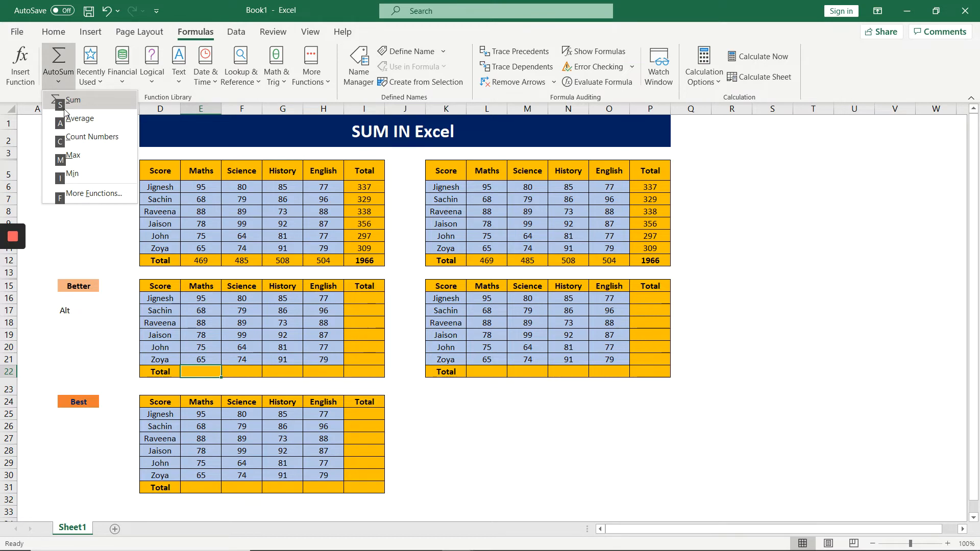
pyautogui.press('s')
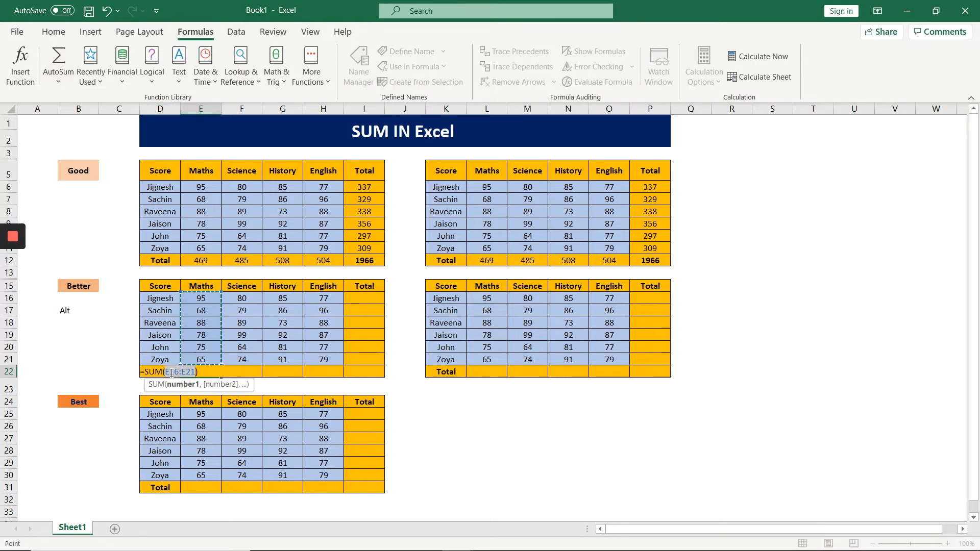
pyautogui.press('Return')
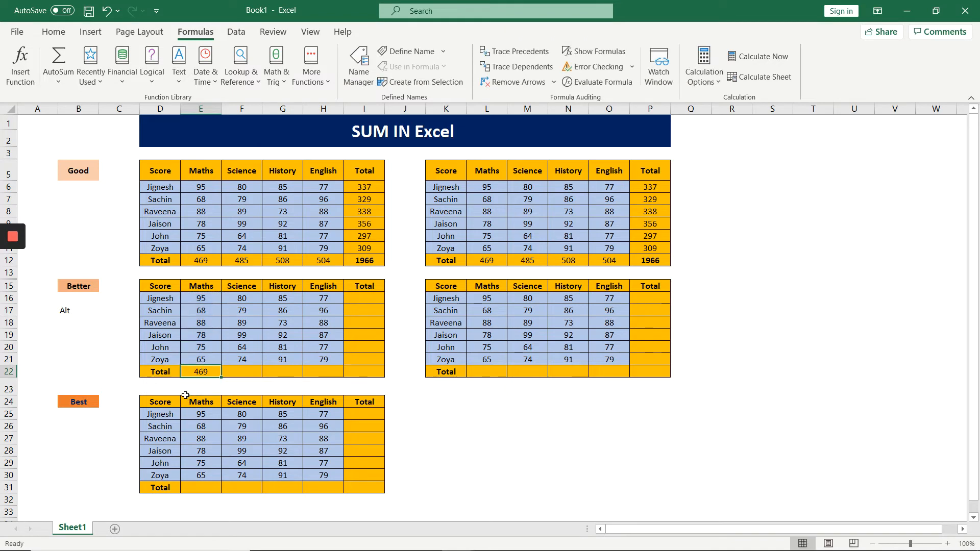
pyautogui.click(209, 373)
pyautogui.moveTo(222, 379); pyautogui.dragTo(332, 380)
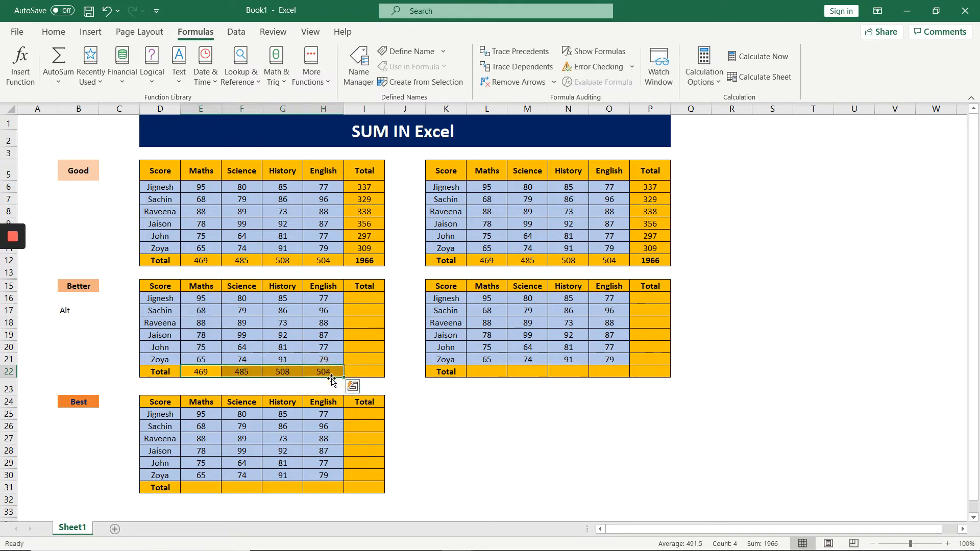
# Total the first student's scores in I16 using AutoSum over E16:H16 and fill the formula down to I21.
pyautogui.click(357, 301)
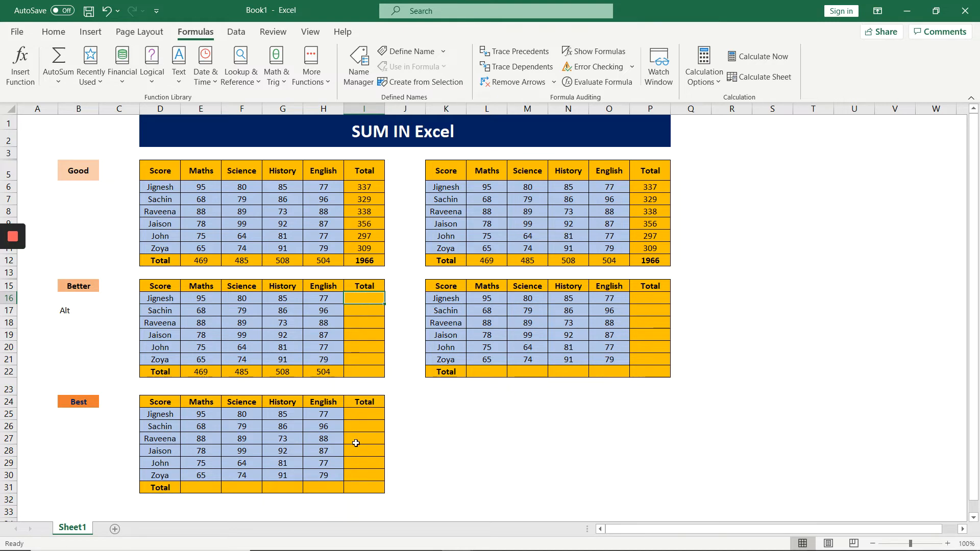
pyautogui.press('alt')
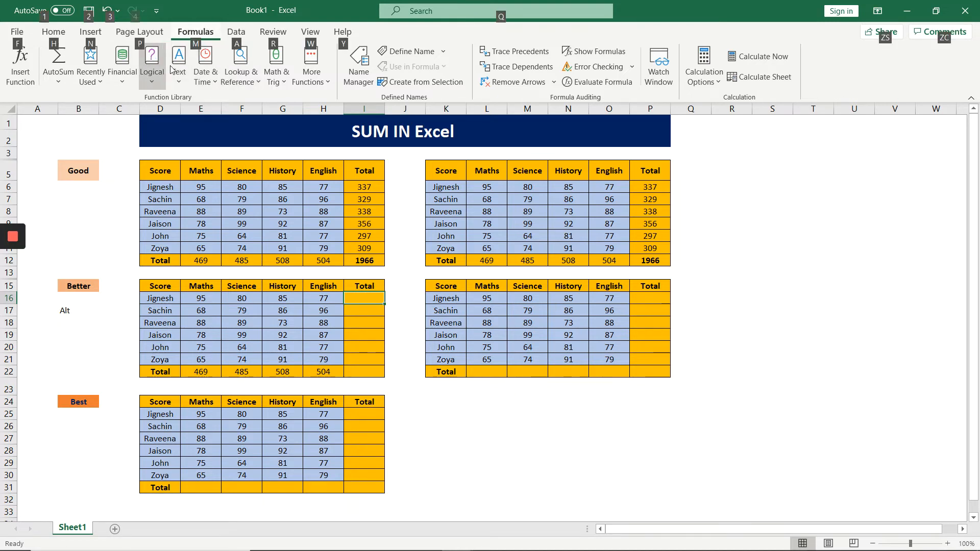
pyautogui.press('m')
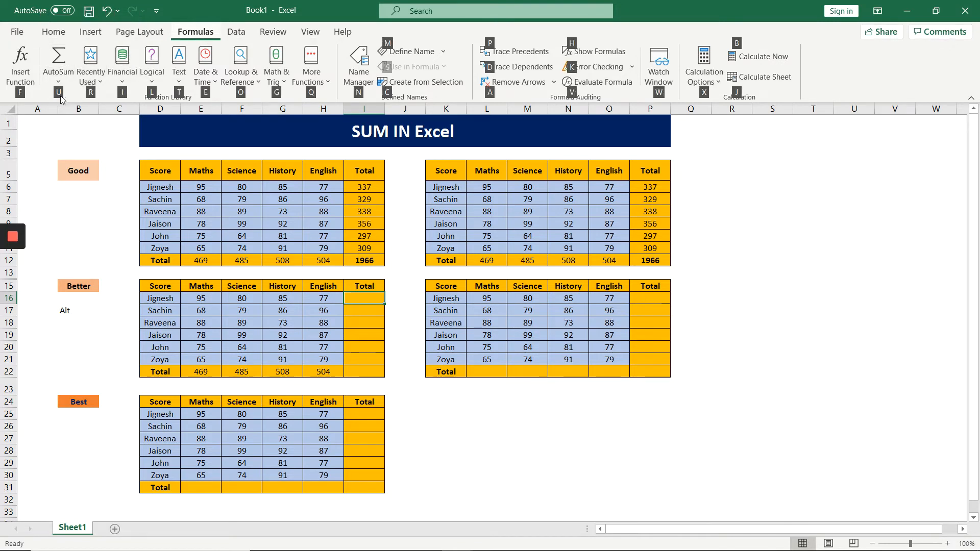
pyautogui.press('u')
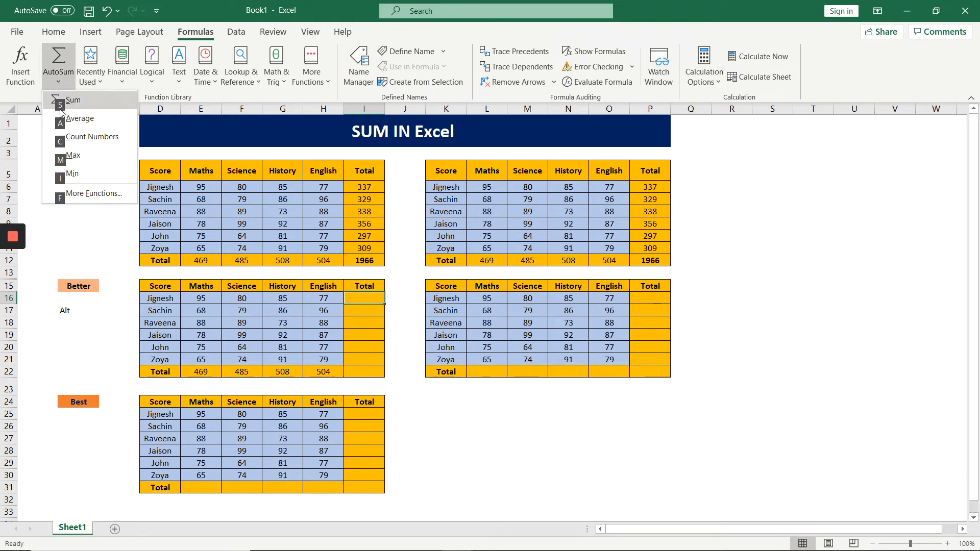
pyautogui.press('s')
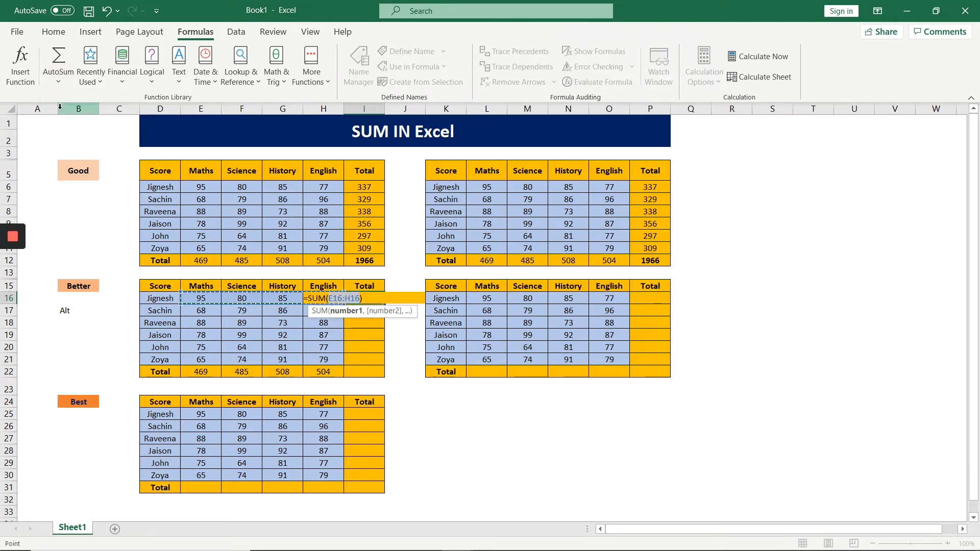
pyautogui.press('Return')
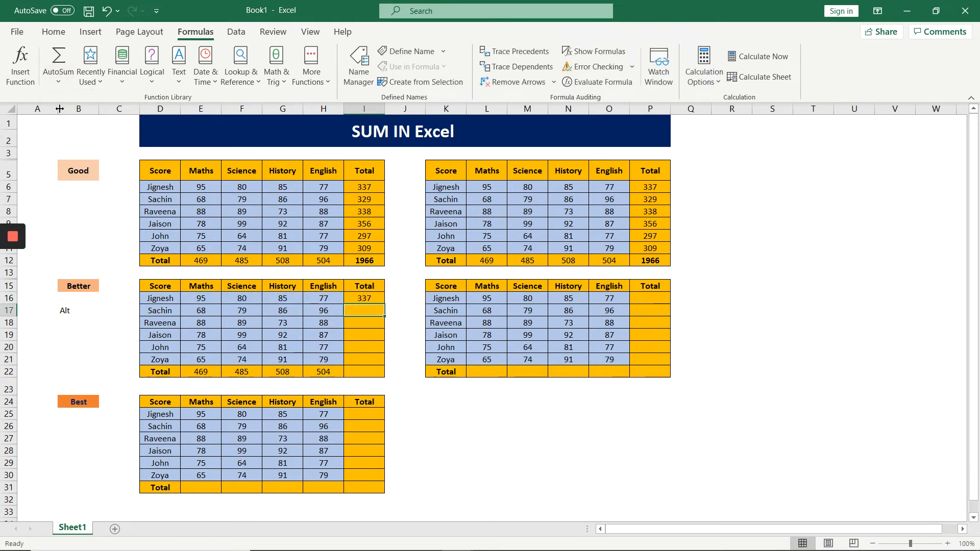
pyautogui.click(357, 299)
pyautogui.moveTo(384, 305); pyautogui.dragTo(365, 375)
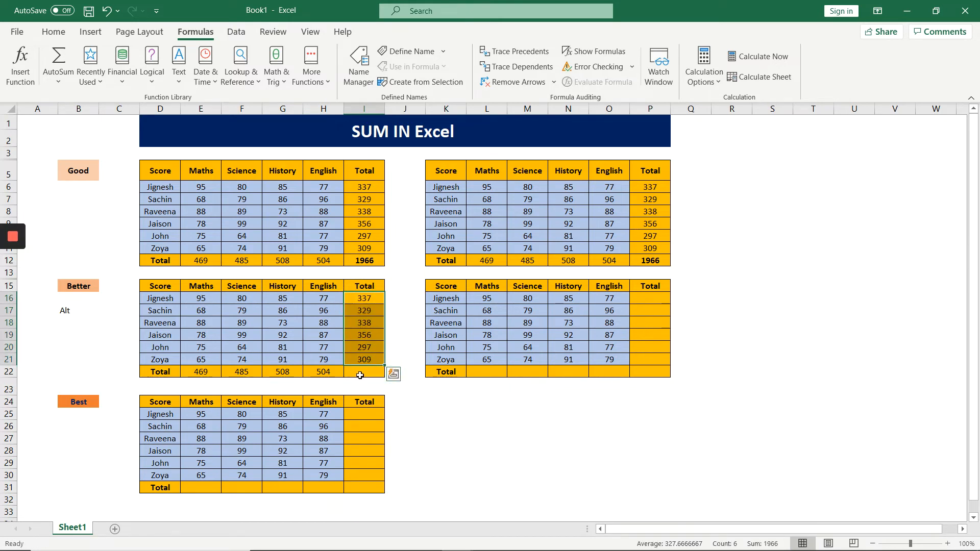
# Enter the grand total formula =SUM(E22:H22) in cell I22 and make it bold.
pyautogui.click(357, 374)
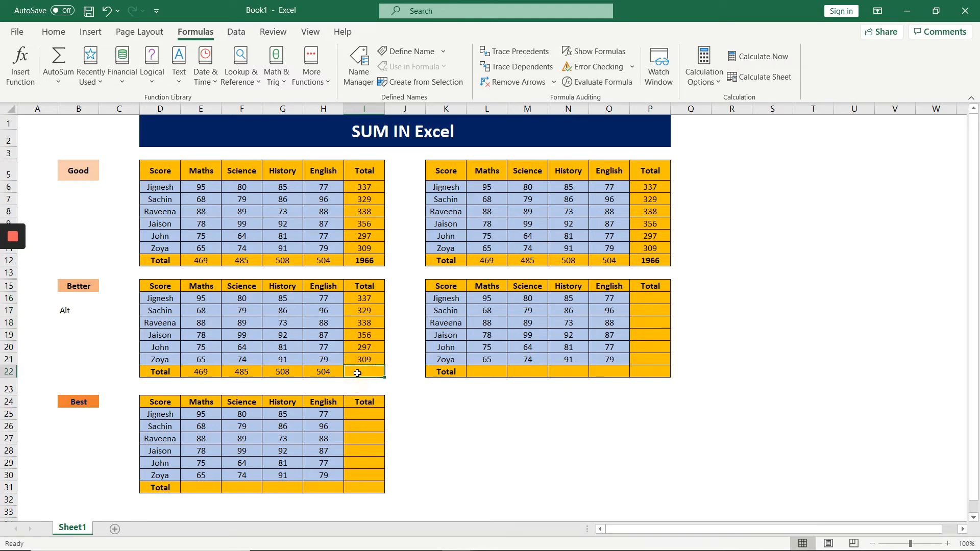
pyautogui.write('=sum(')
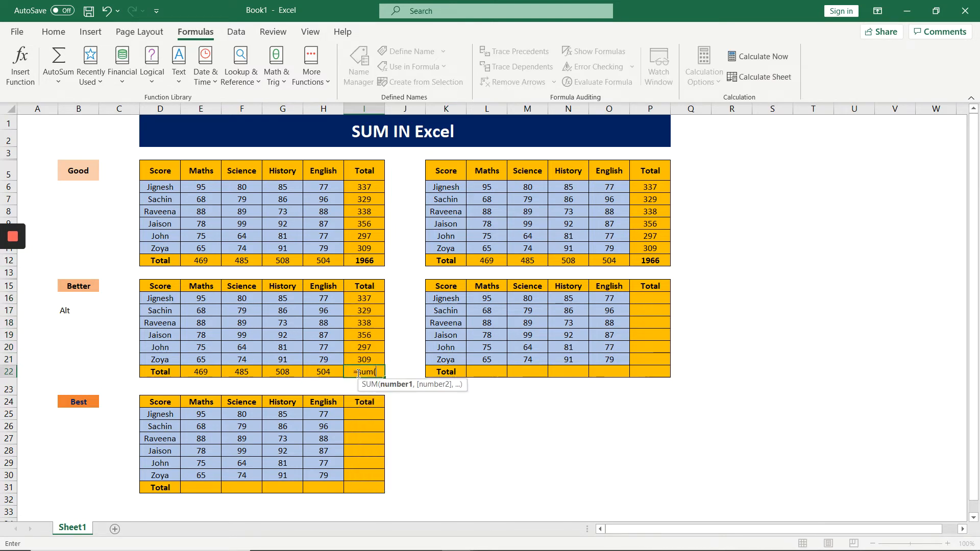
pyautogui.moveTo(207, 372); pyautogui.dragTo(313, 371)
pyautogui.hotkey('ctrl', 'Return')
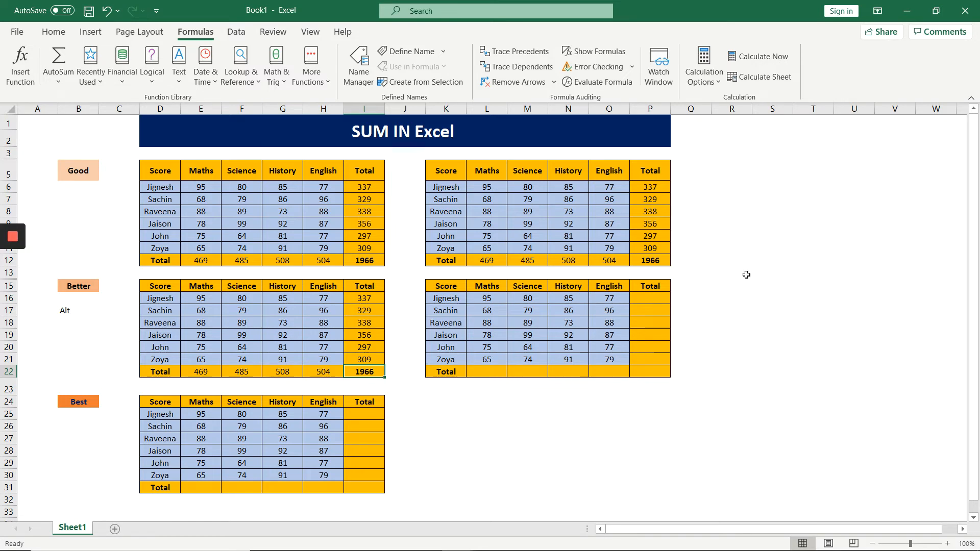
# Enter the shortcut note beside the second Better table, with "Alt" in R16 and "=" in S16.
pyautogui.click(716, 293)
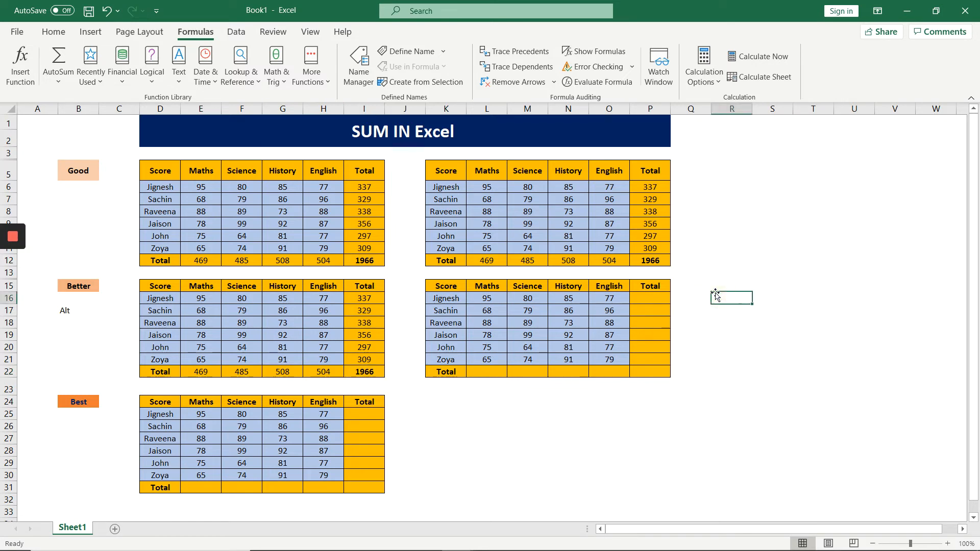
pyautogui.write('Alt')
pyautogui.press('Tab')
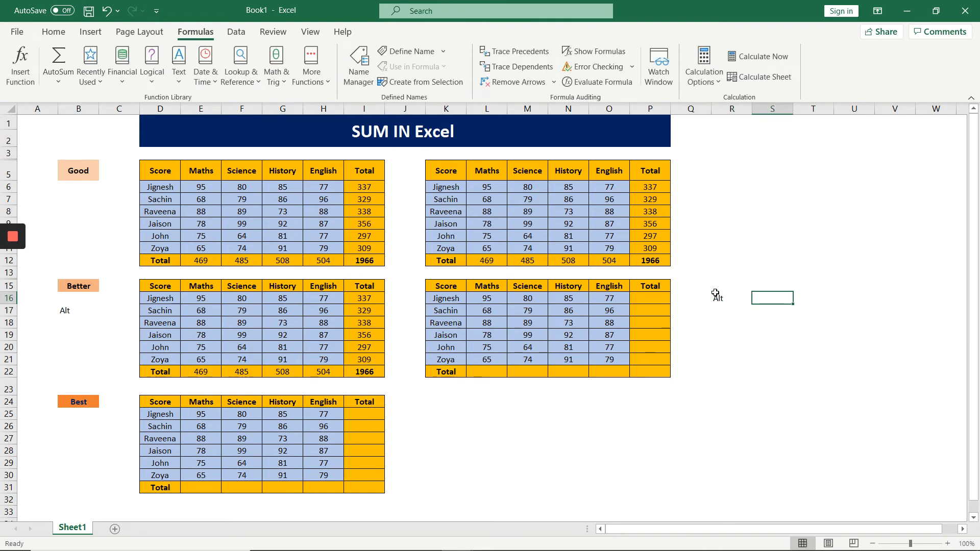
pyautogui.write('=')
pyautogui.press('Return')
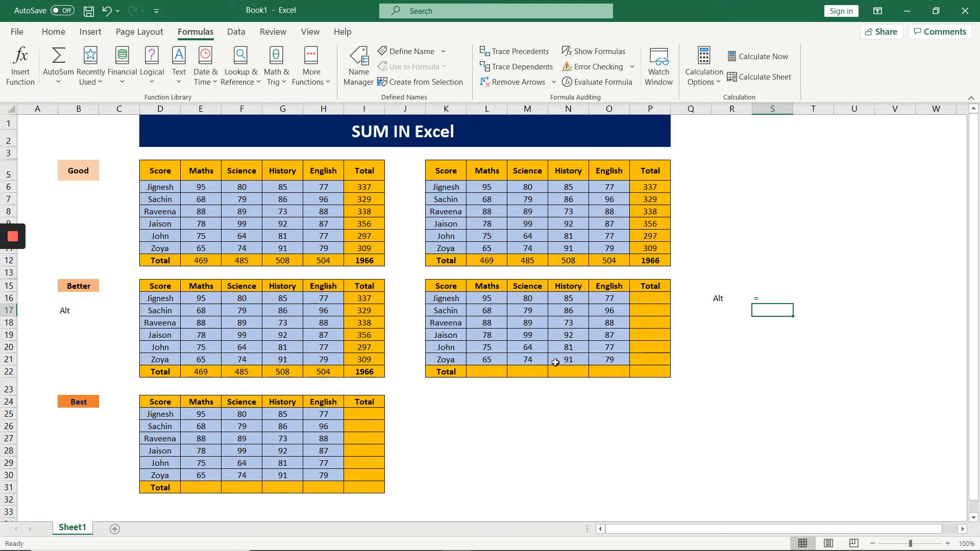
# Total the Maths scores of the second Better table in L22 using AutoSum over L16:L21 and fill the formula across to O22.
pyautogui.click(492, 373)
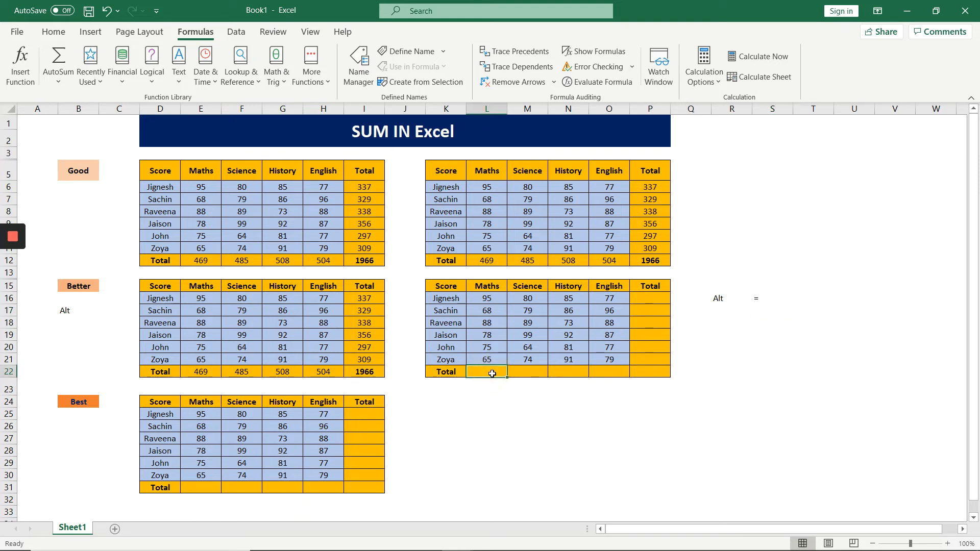
pyautogui.hotkey('alt', '=')
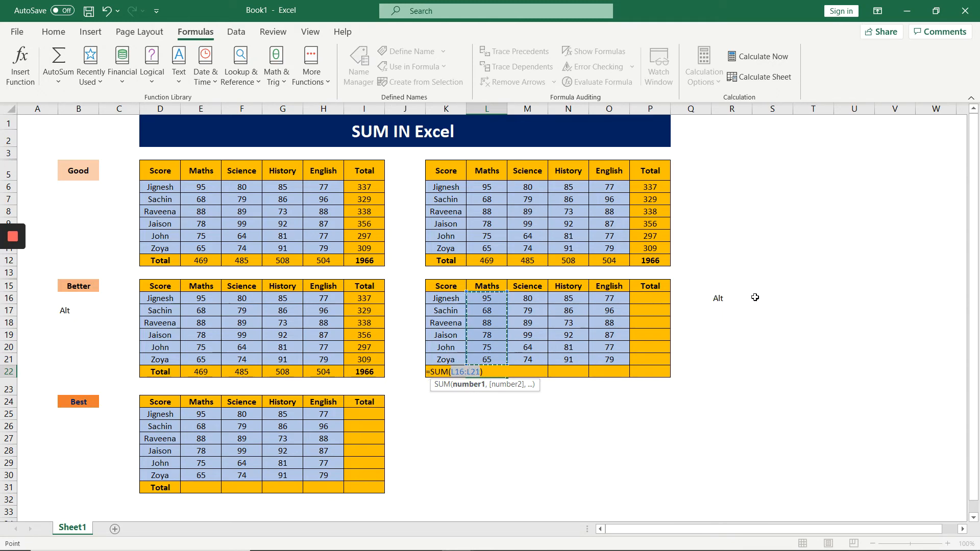
pyautogui.press('Return')
pyautogui.press('Up')
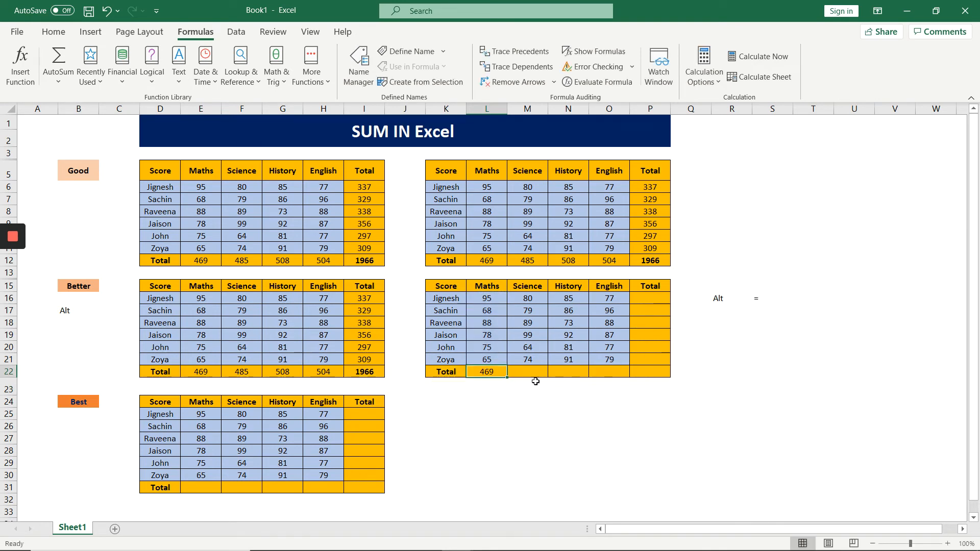
pyautogui.moveTo(510, 380); pyautogui.dragTo(629, 379)
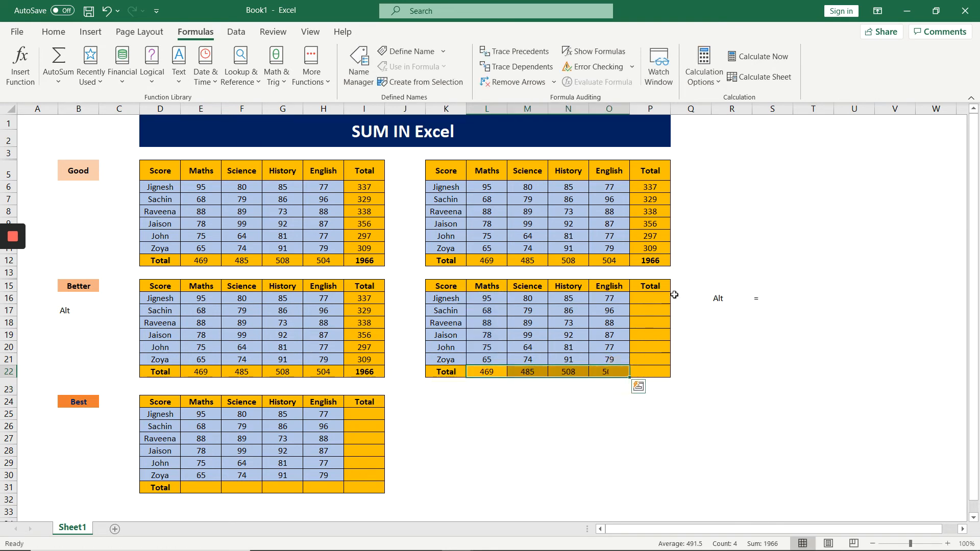
# Total the first student's scores in P16 using AutoSum over L16:O16 and fill the formula down to P21.
pyautogui.click(648, 297)
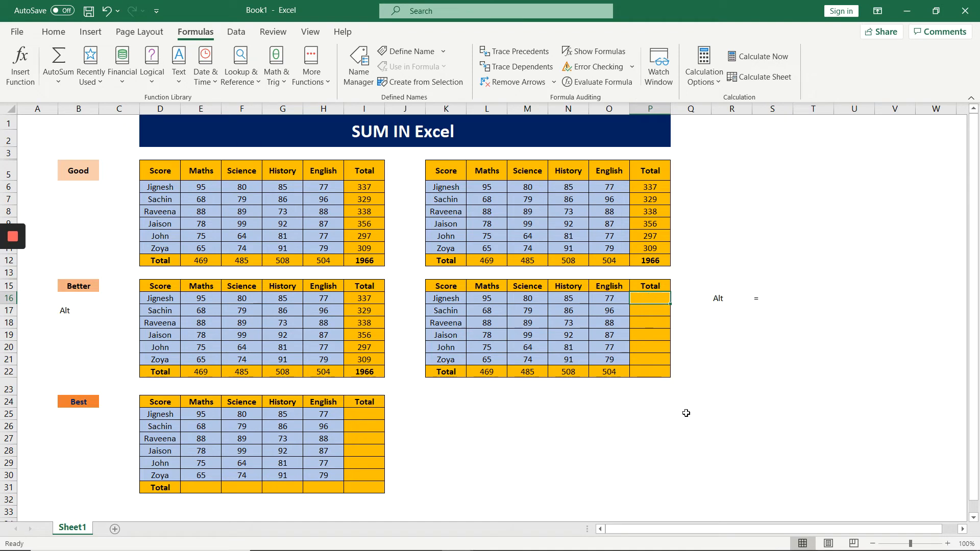
pyautogui.hotkey('alt', '=')
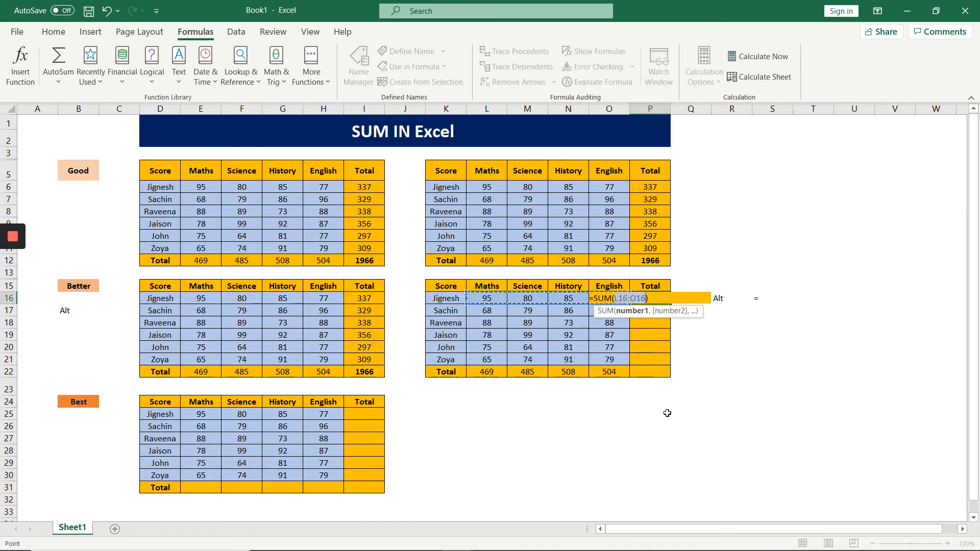
pyautogui.press('Return')
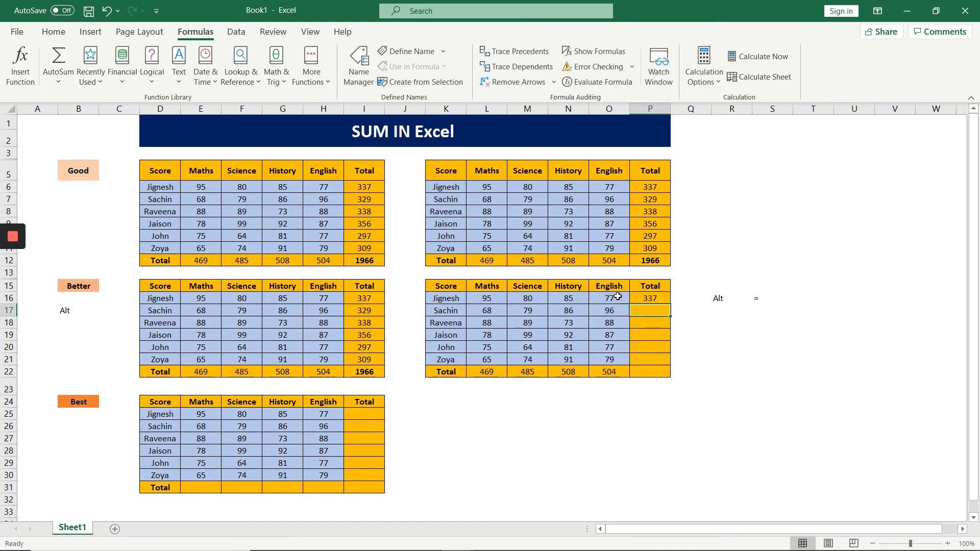
pyautogui.click(648, 298)
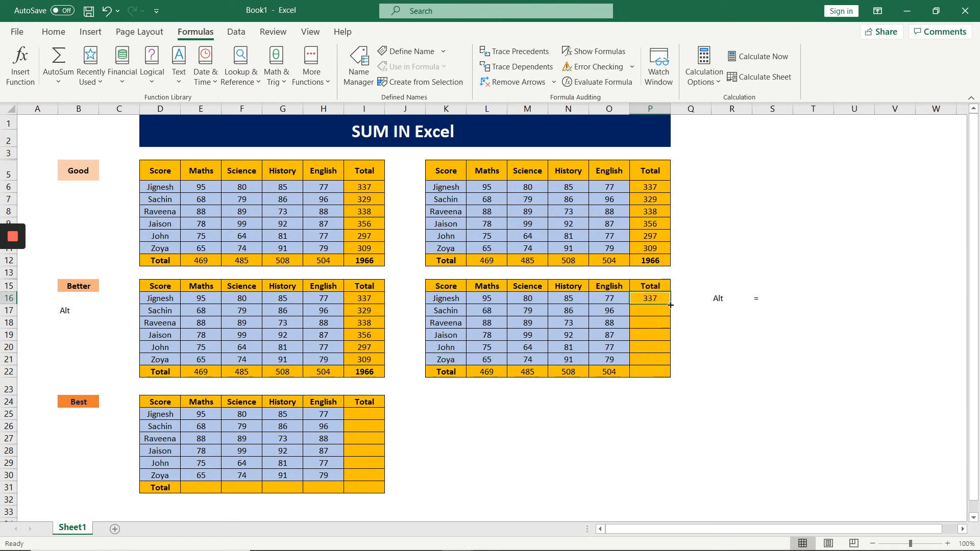
pyautogui.moveTo(670, 304); pyautogui.dragTo(666, 363)
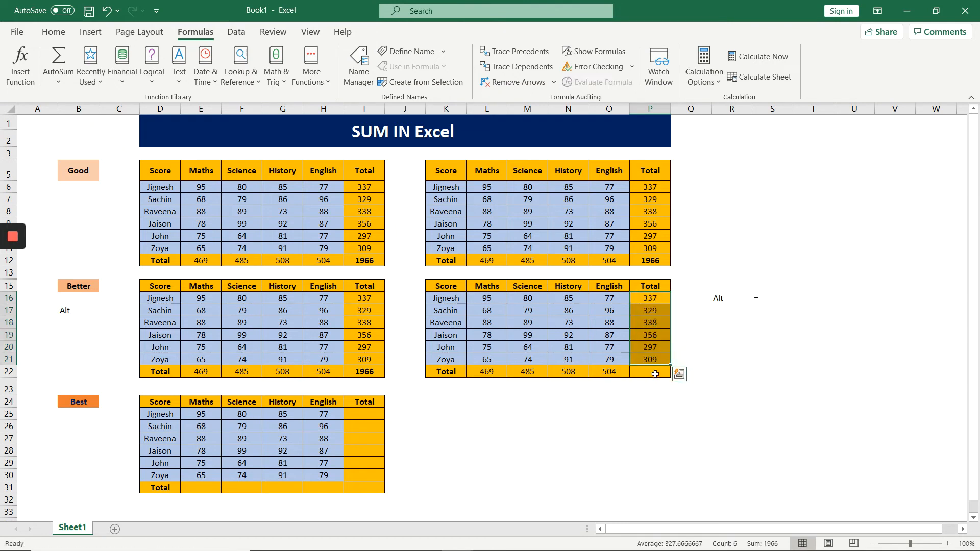
# Calculate the grand total in P22 using AutoSum over P16:P21 and make it bold.
pyautogui.click(646, 374)
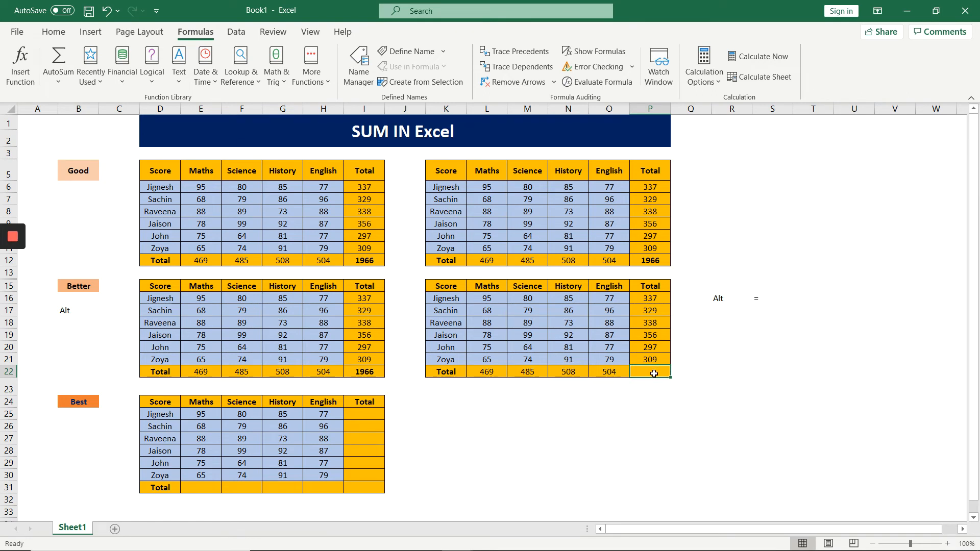
pyautogui.hotkey('alt', '=')
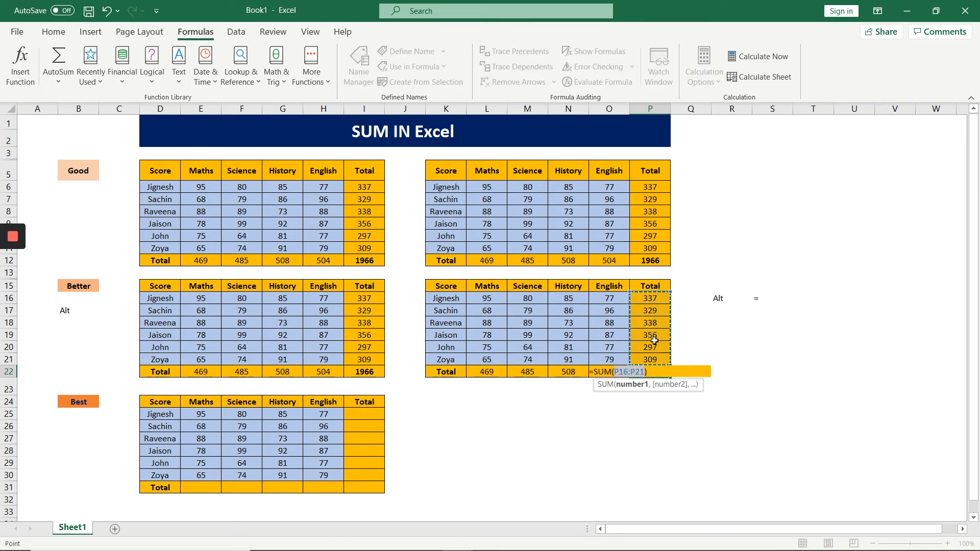
pyautogui.press('Return')
pyautogui.click(648, 371)
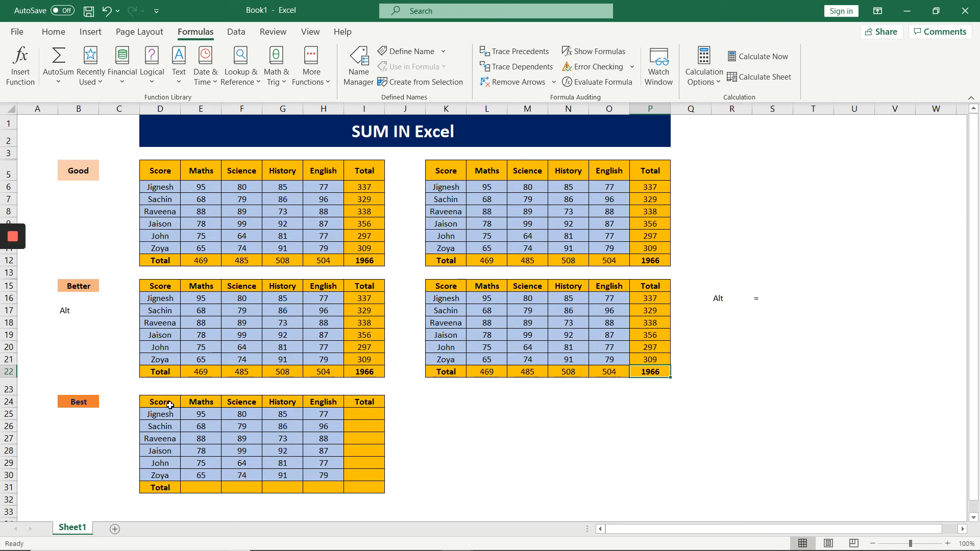
# Try AutoSum on the whole Best table D24:I31 with a bold grand total, and undo both changes.
pyautogui.moveTo(166, 401); pyautogui.dragTo(363, 489)
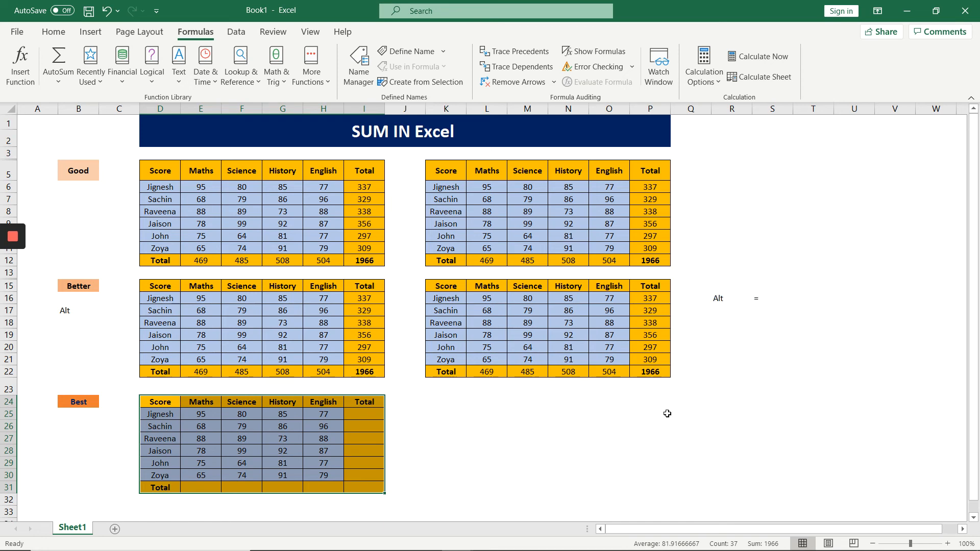
pyautogui.hotkey('alt', '=')
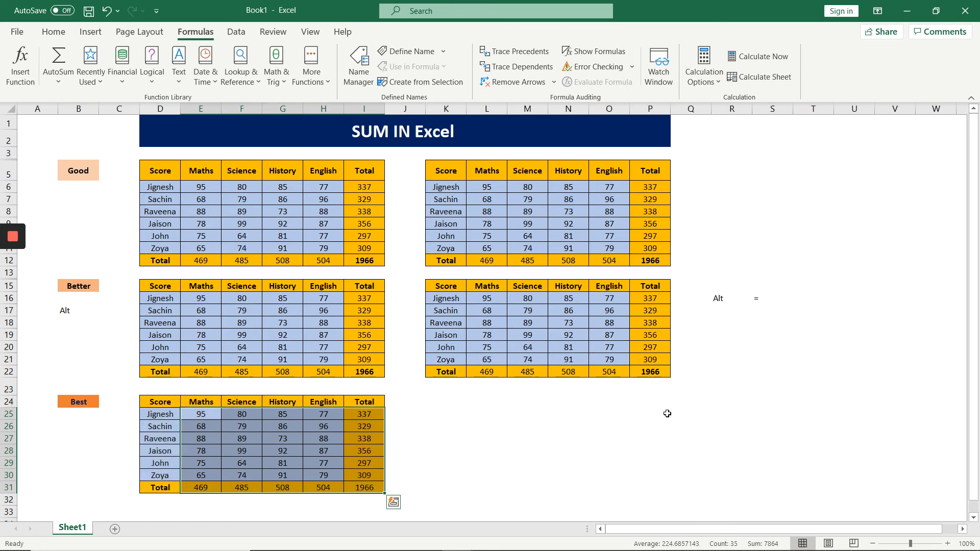
pyautogui.click(374, 486)
pyautogui.hotkey('ctrl', 'b')
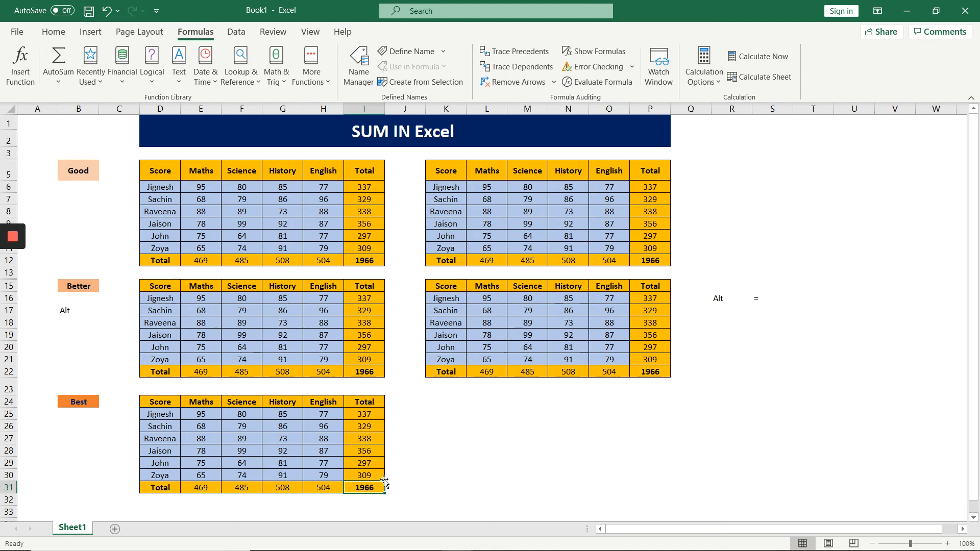
pyautogui.hotkey('ctrl', 'z')
pyautogui.hotkey('ctrl', 'z')
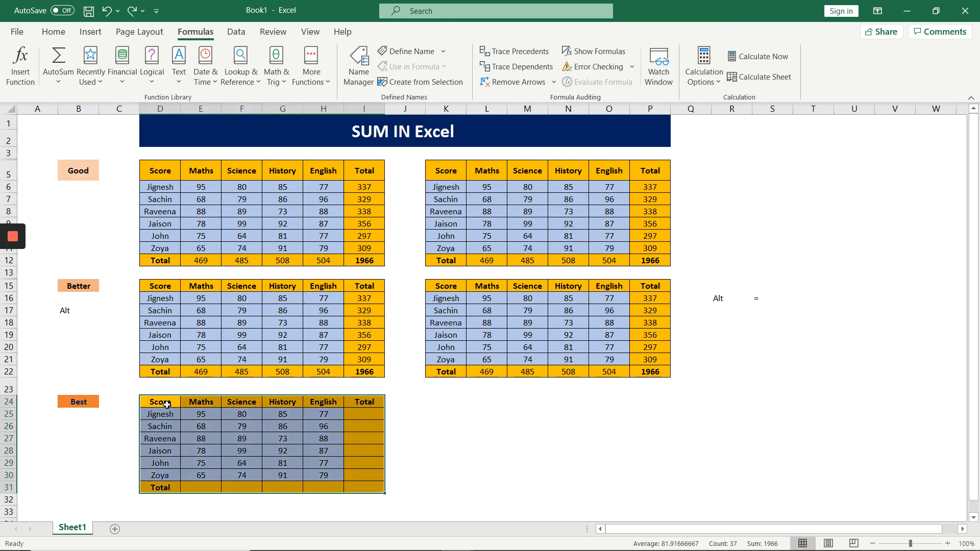
# Fill every row and column total of the Best table D24:I31 at once with AutoSum and bold the grand total in I31.
pyautogui.click(160, 403)
pyautogui.moveTo(160, 403); pyautogui.dragTo(375, 483)
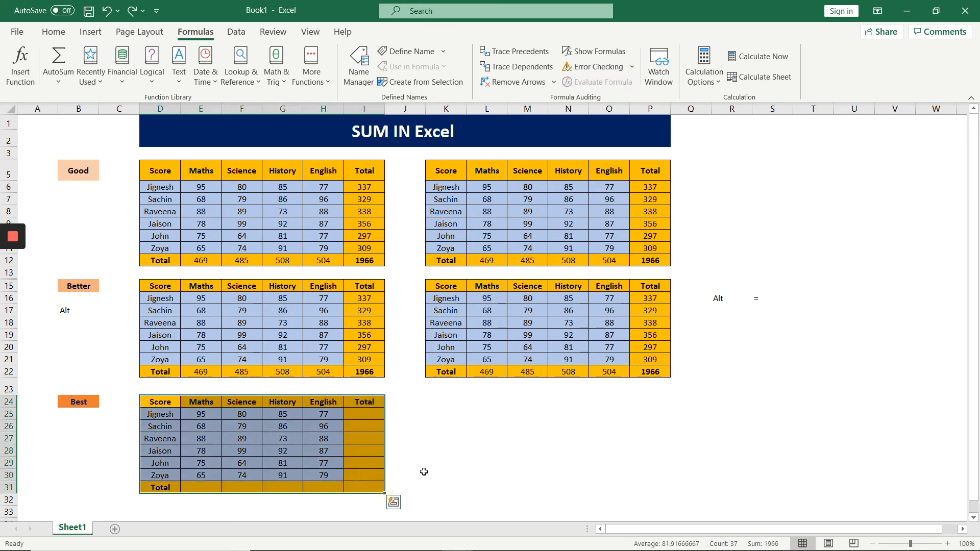
pyautogui.hotkey('alt', '=')
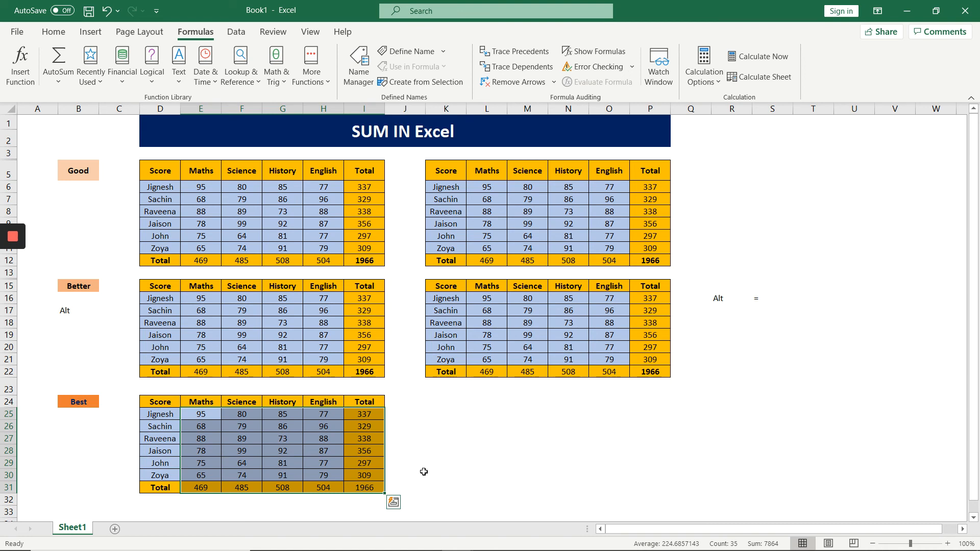
pyautogui.press('Return')
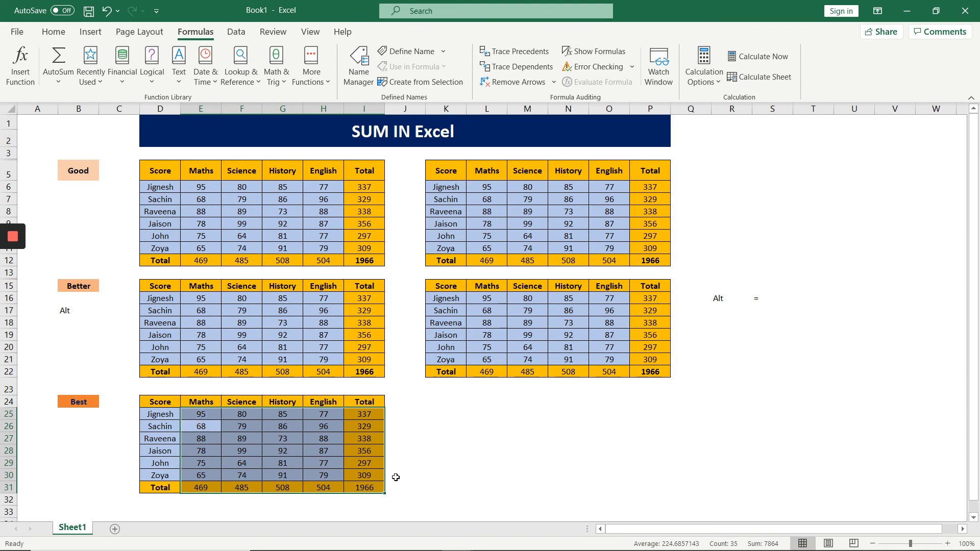
pyautogui.click(370, 488)
pyautogui.click(370, 488)
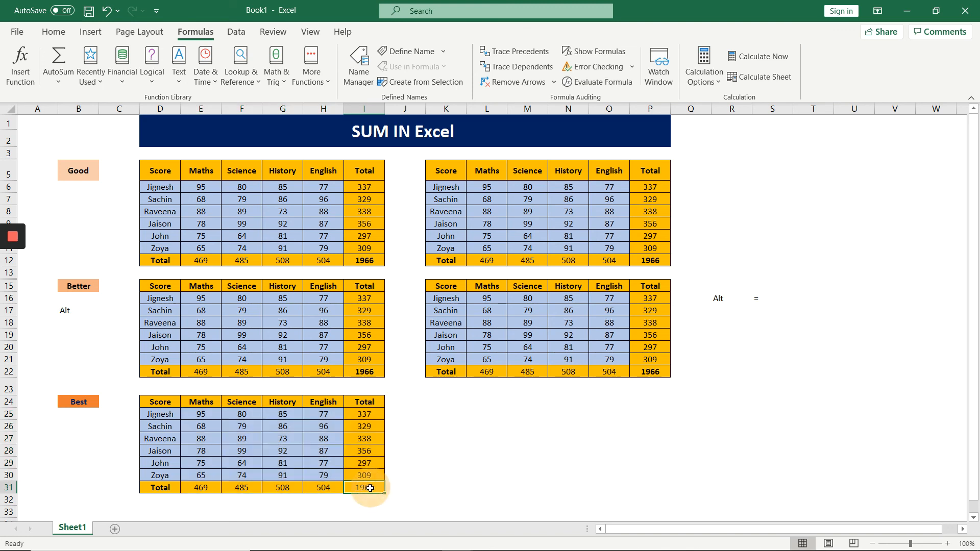
pyautogui.click(370, 487)
pyautogui.hotkey('ctrl', 'b')
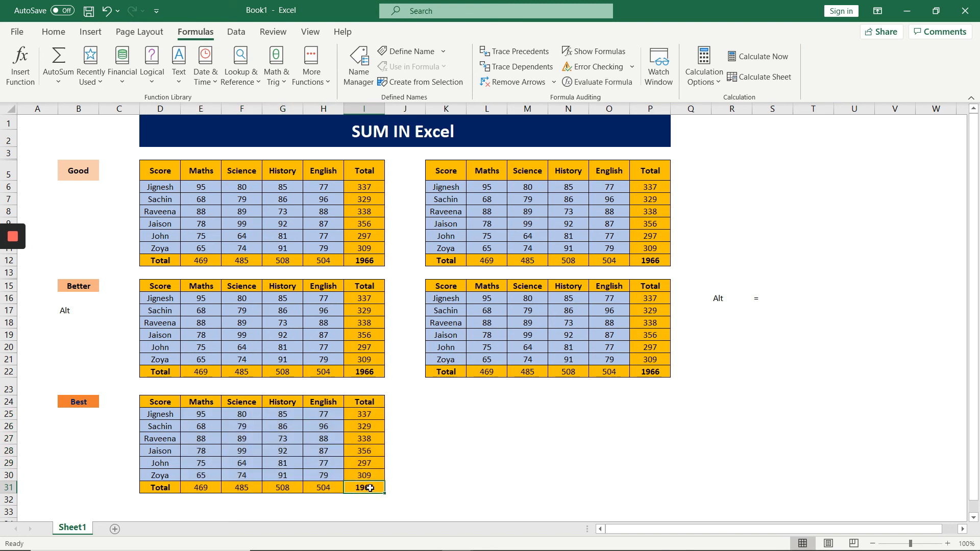